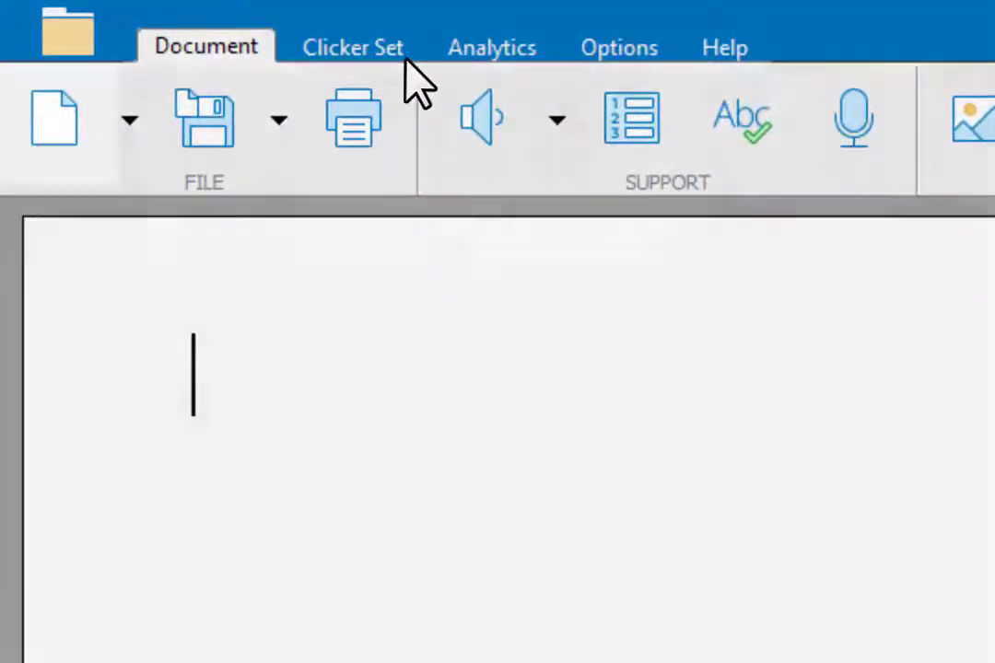
Create a new Clicker Set from the Blank planning board template.
{"action": "left_click", "coordinate": [404, 57]}
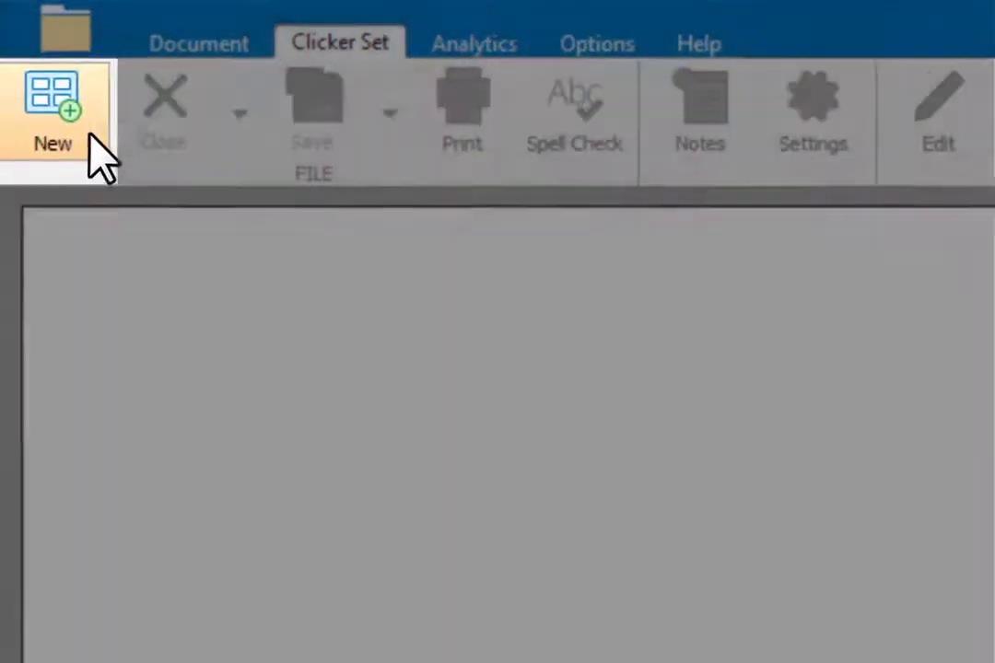
{"action": "left_click", "coordinate": [92, 161]}
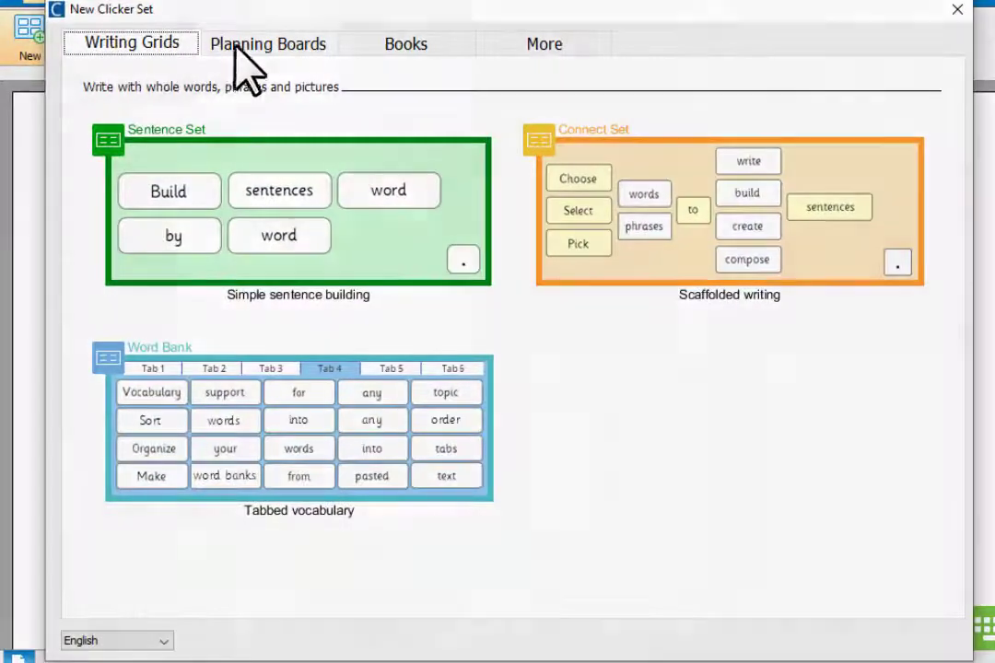
{"action": "left_click", "coordinate": [322, 42]}
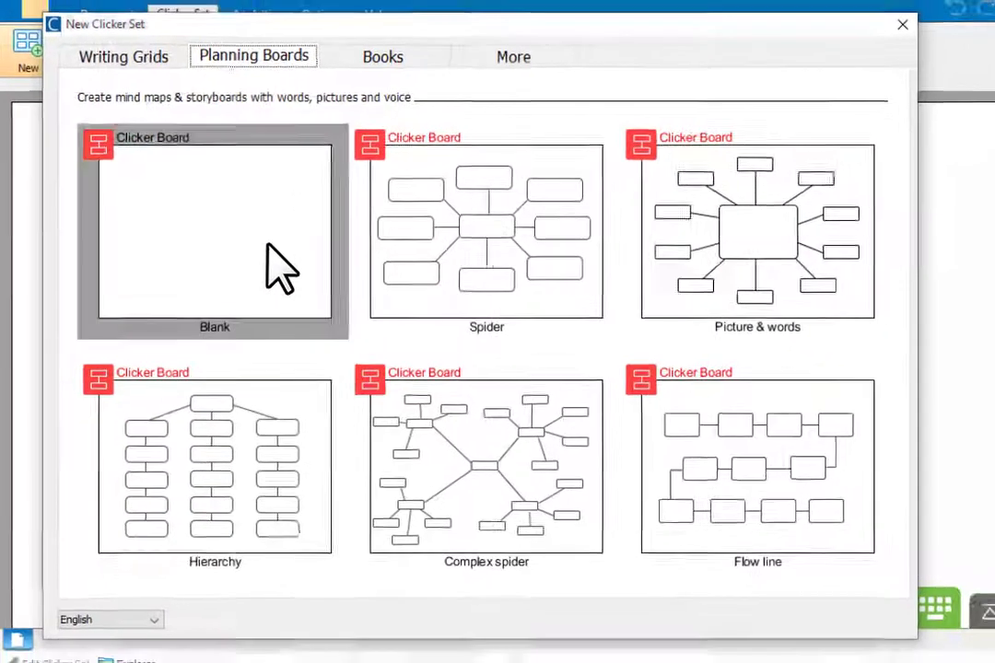
{"action": "double_click", "coordinate": [277, 249]}
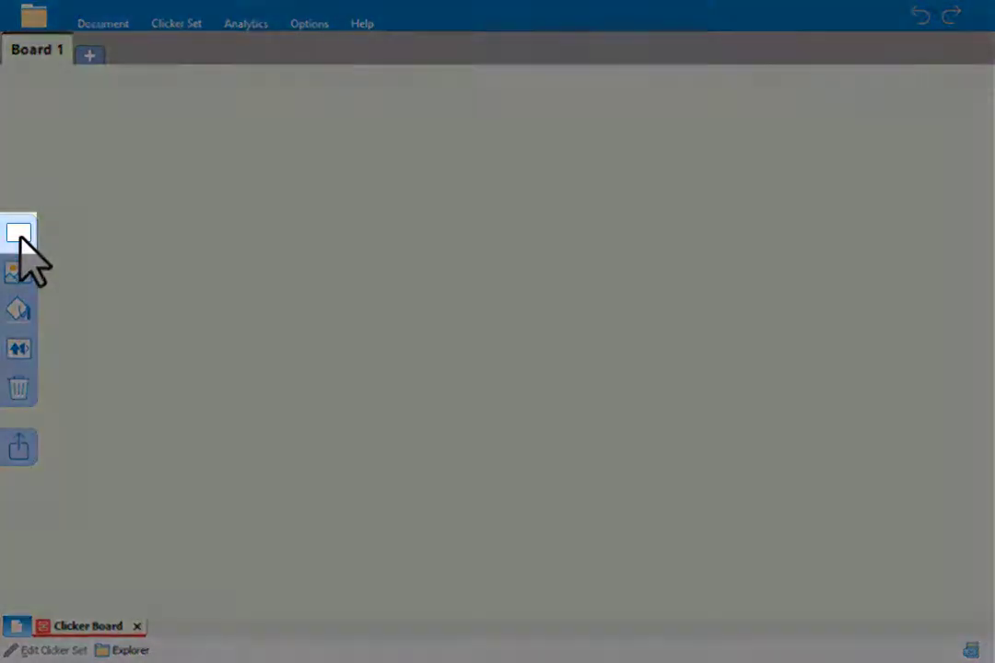
Add a standard rounded-rectangle cell in the middle of the board and label it "Desert".
{"action": "left_click", "coordinate": [18, 235]}
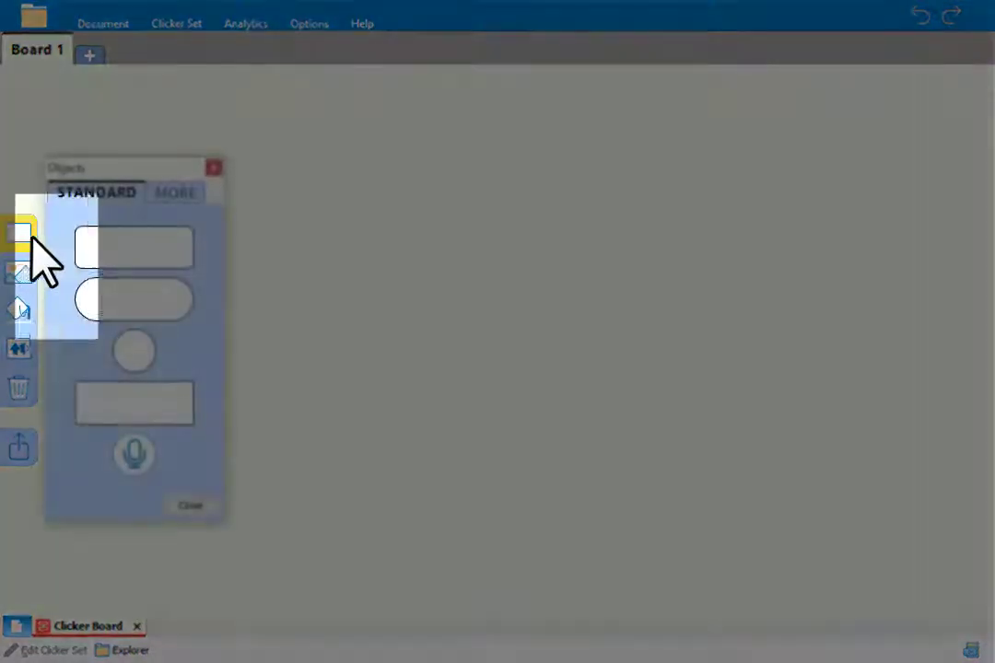
{"action": "left_click_drag", "start_coordinate": [139, 241], "coordinate": [523, 318]}
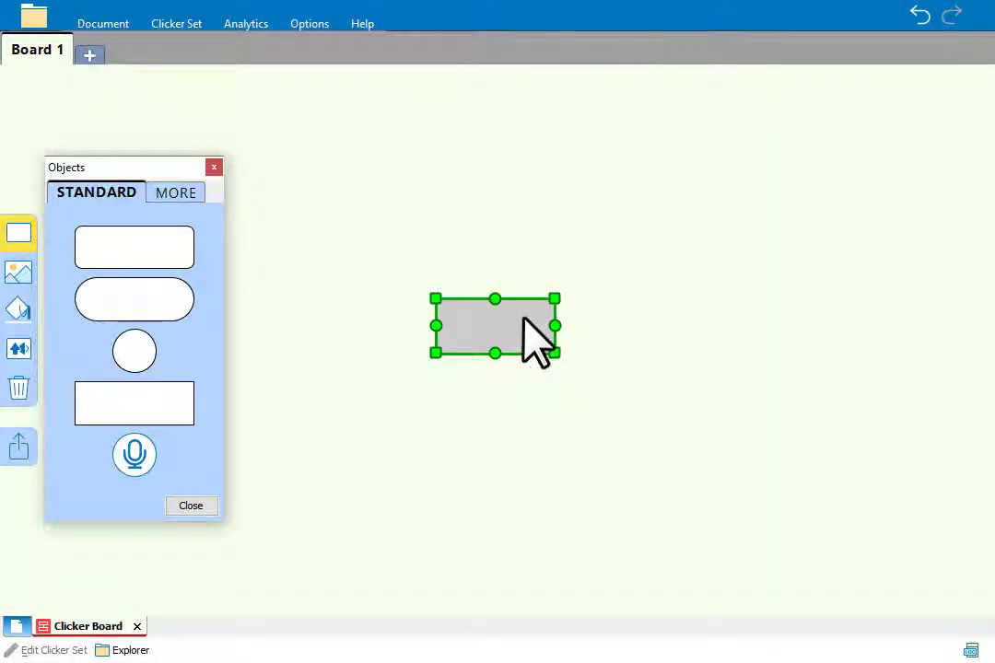
{"action": "left_click", "coordinate": [524, 318]}
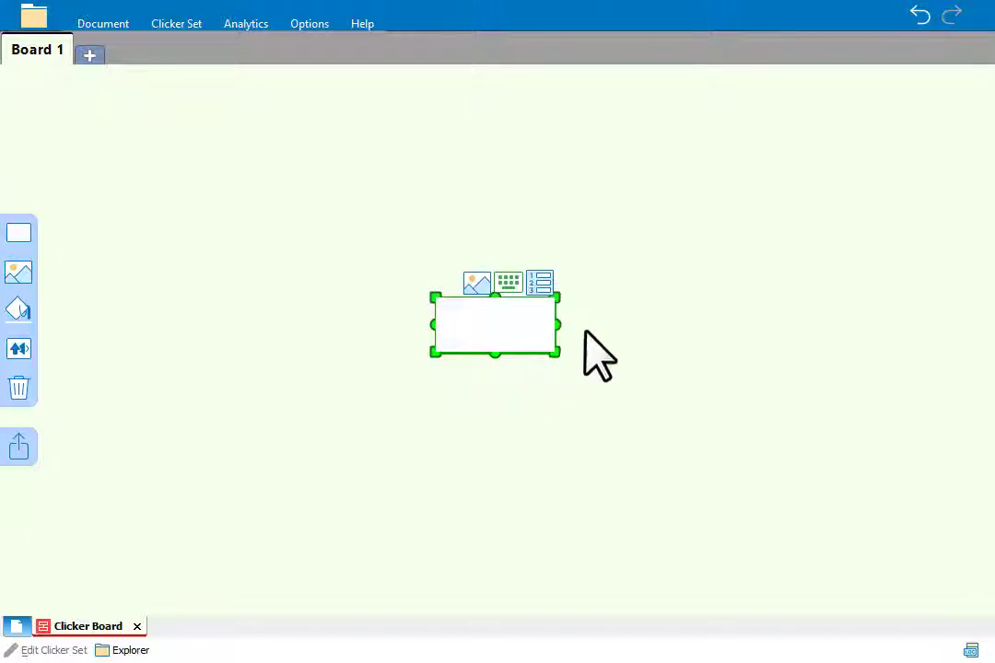
{"action": "type", "text": "Desert"}
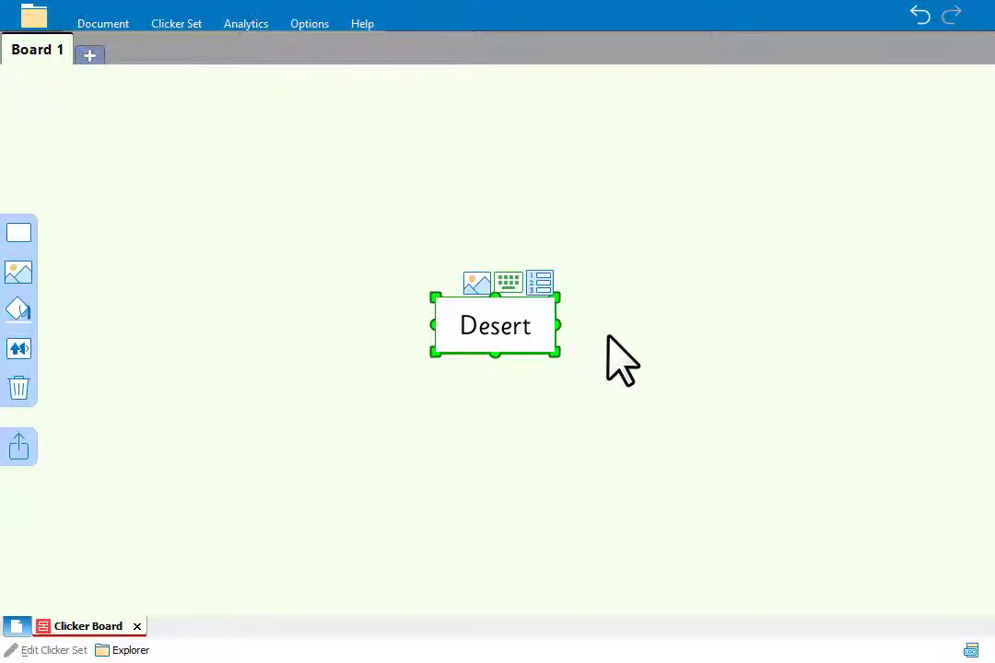
{"action": "left_click", "coordinate": [608, 337]}
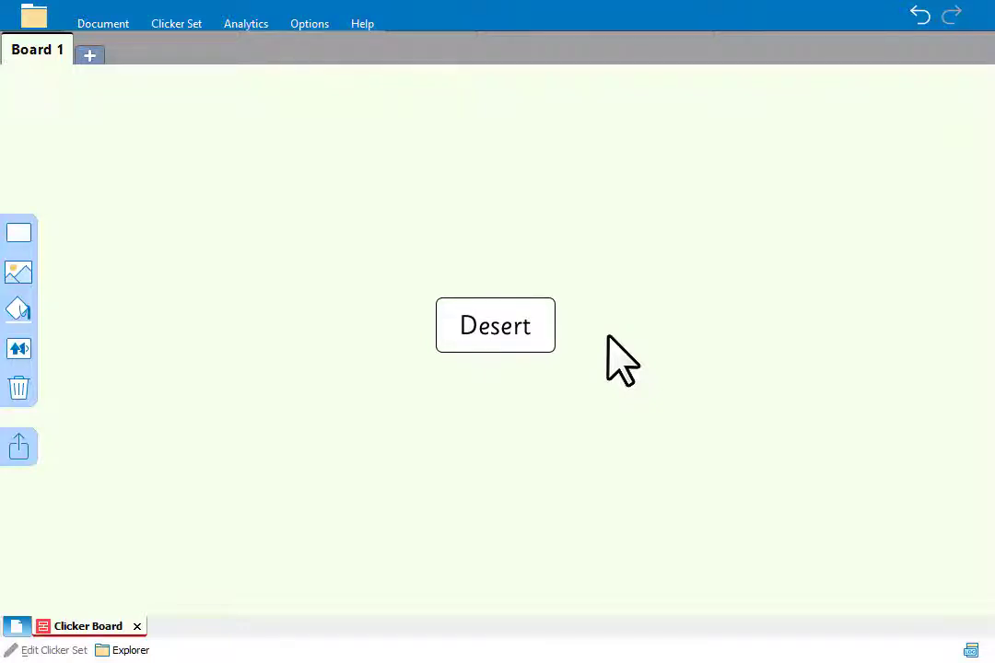
Create a separate cell above and to the left of Desert, labelled "dry".
{"action": "double_click", "coordinate": [239, 178]}
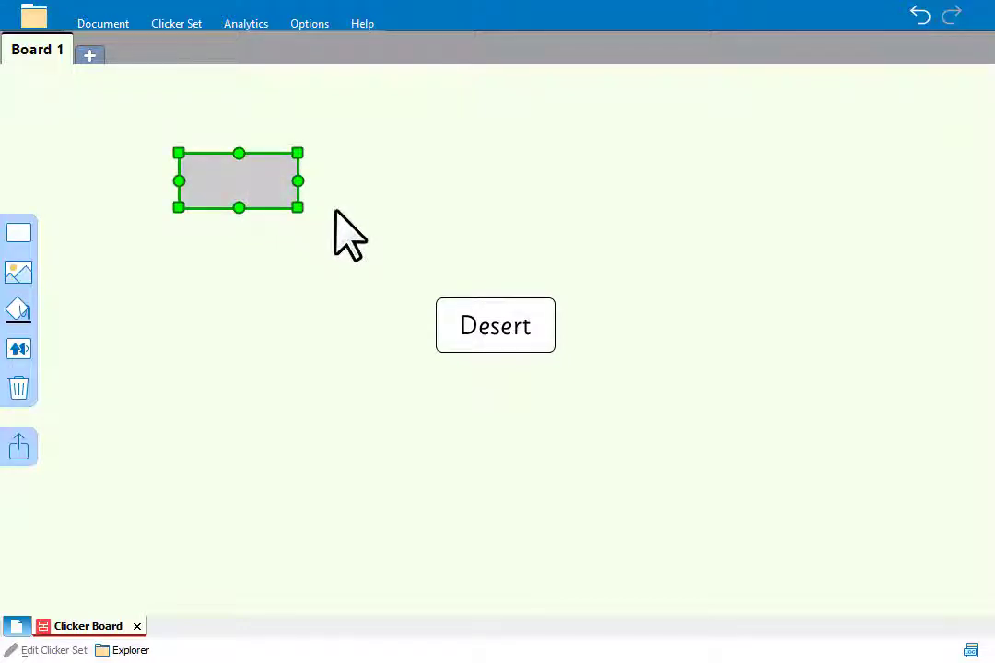
{"action": "type", "text": "dry"}
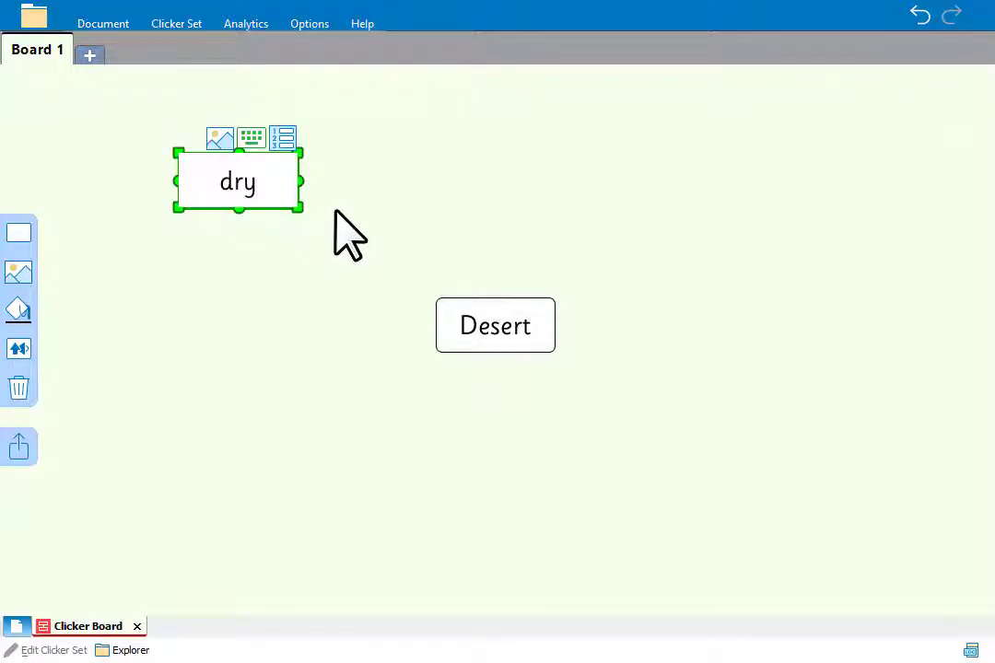
{"action": "left_click", "coordinate": [313, 204]}
Link the dry cell to Desert and create a linked cell labelled "hot" above and to the right of Desert.
{"action": "left_click", "coordinate": [284, 194]}
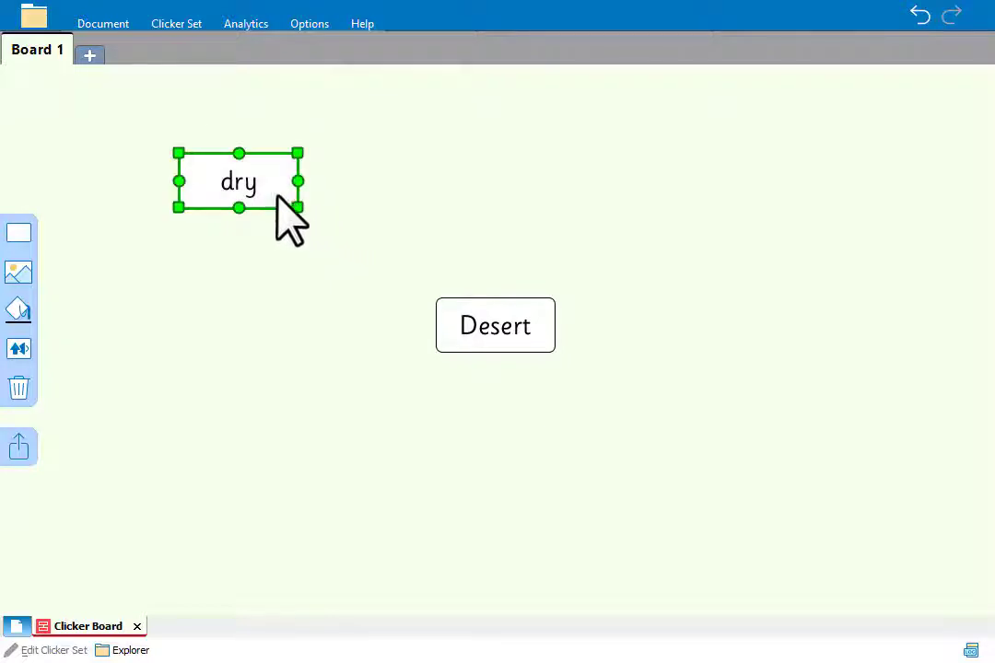
{"action": "left_click_drag", "start_coordinate": [240, 208], "coordinate": [690, 198]}
{"action": "left_click", "coordinate": [541, 311]}
{"action": "left_click", "coordinate": [691, 198]}
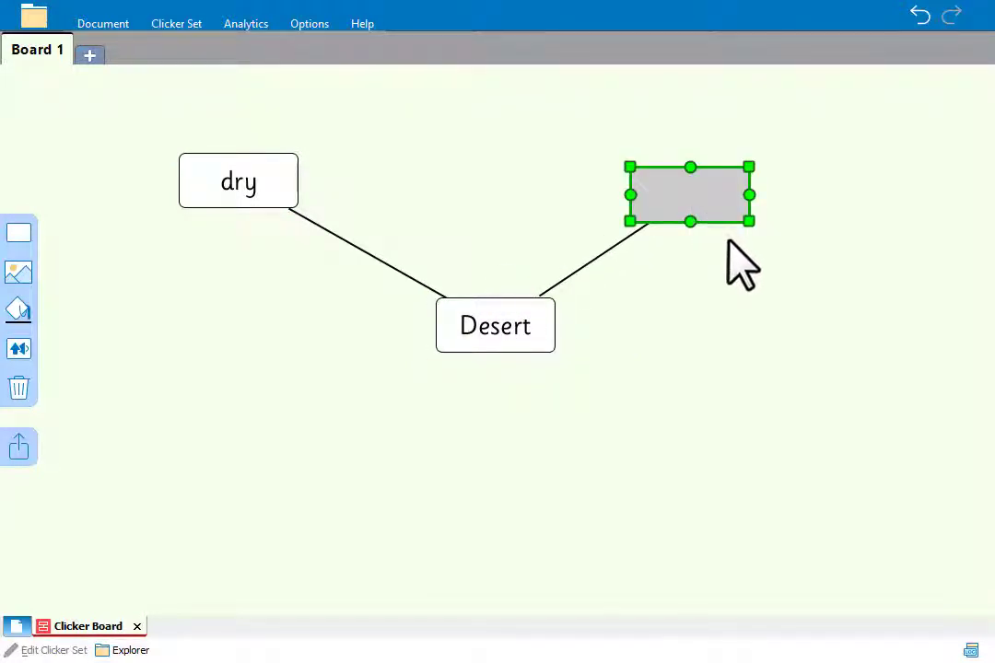
{"action": "type", "text": "hot"}
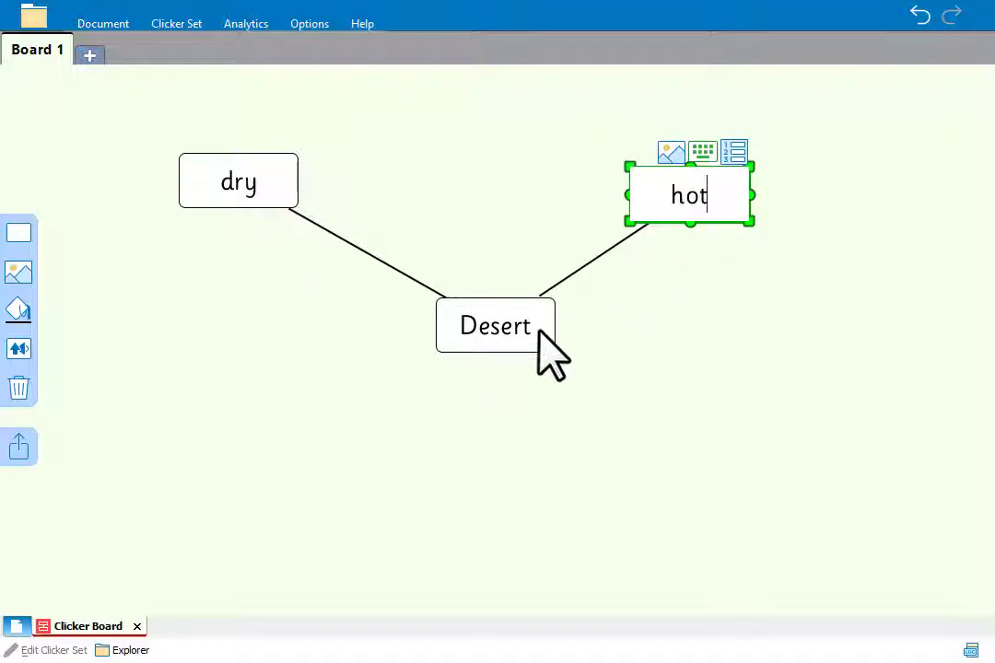
Create a cell linked below Desert and label it "sunny".
{"action": "left_click", "coordinate": [502, 348]}
{"action": "left_click_drag", "start_coordinate": [495, 352], "coordinate": [489, 442]}
{"action": "type", "text": "sunny"}
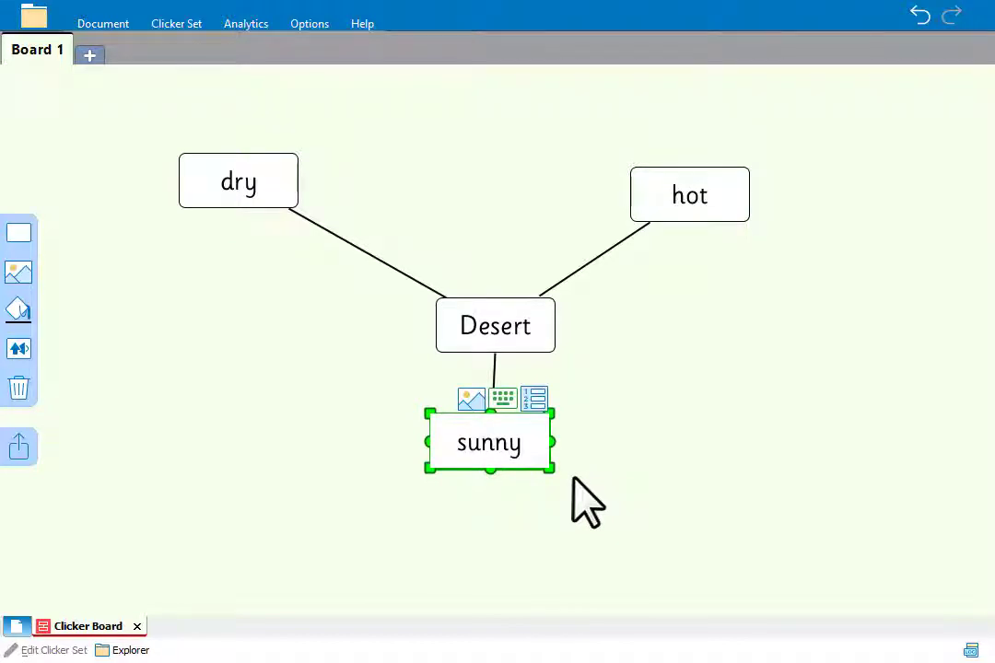
Branch two linked cells off dry, labelled "arid" below it and "little rainfall" to its left.
{"action": "left_click", "coordinate": [266, 190]}
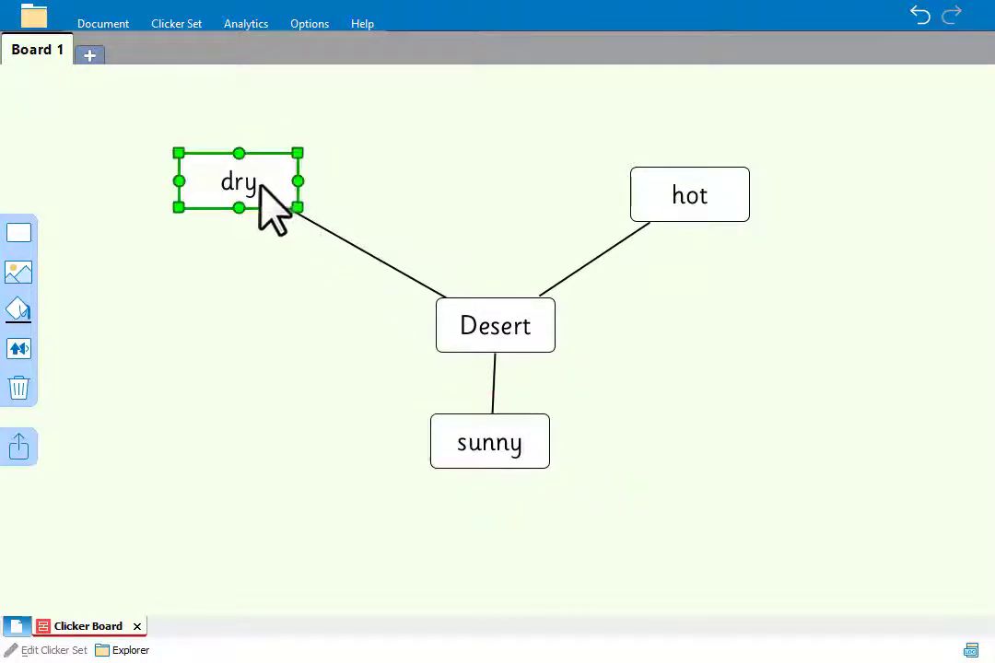
{"action": "left_click_drag", "start_coordinate": [235, 207], "coordinate": [133, 246]}
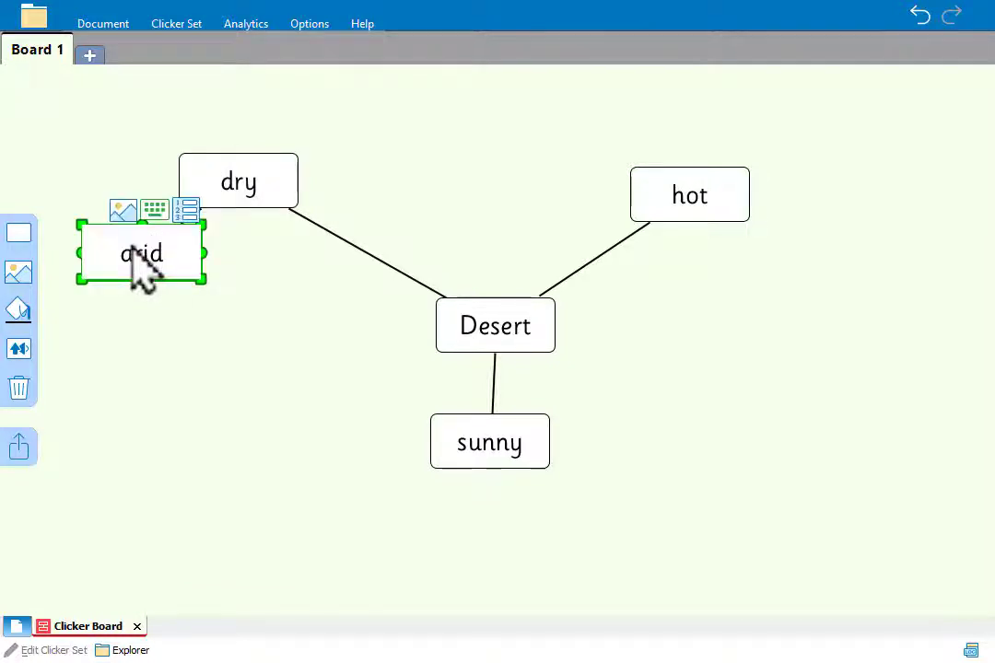
{"action": "left_click", "coordinate": [237, 208]}
{"action": "left_click_drag", "start_coordinate": [237, 208], "coordinate": [103, 175]}
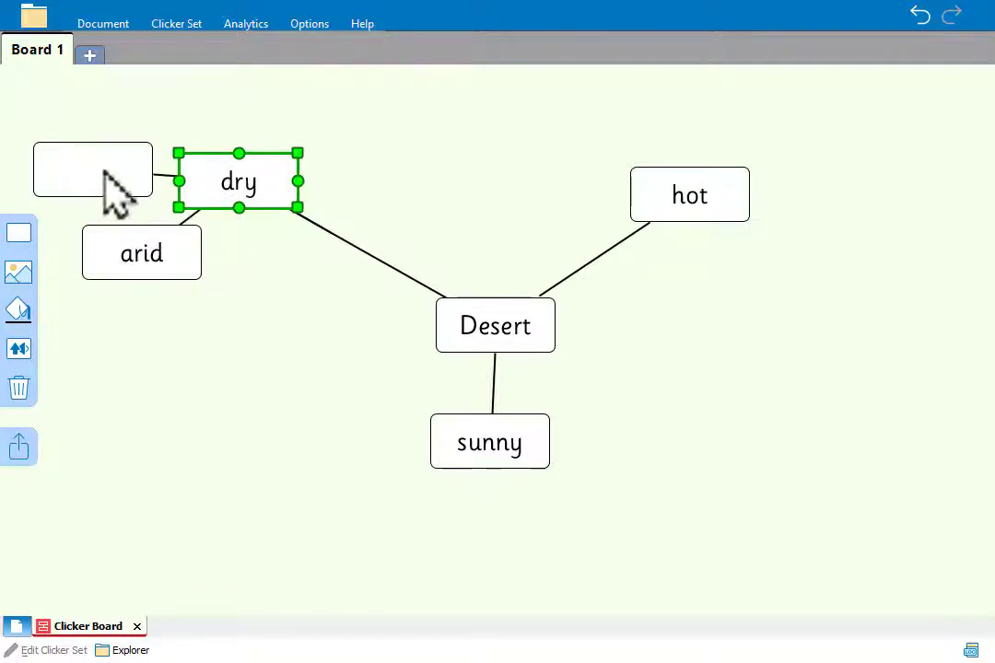
{"action": "left_click", "coordinate": [103, 175]}
{"action": "type", "text": "little rainfall"}
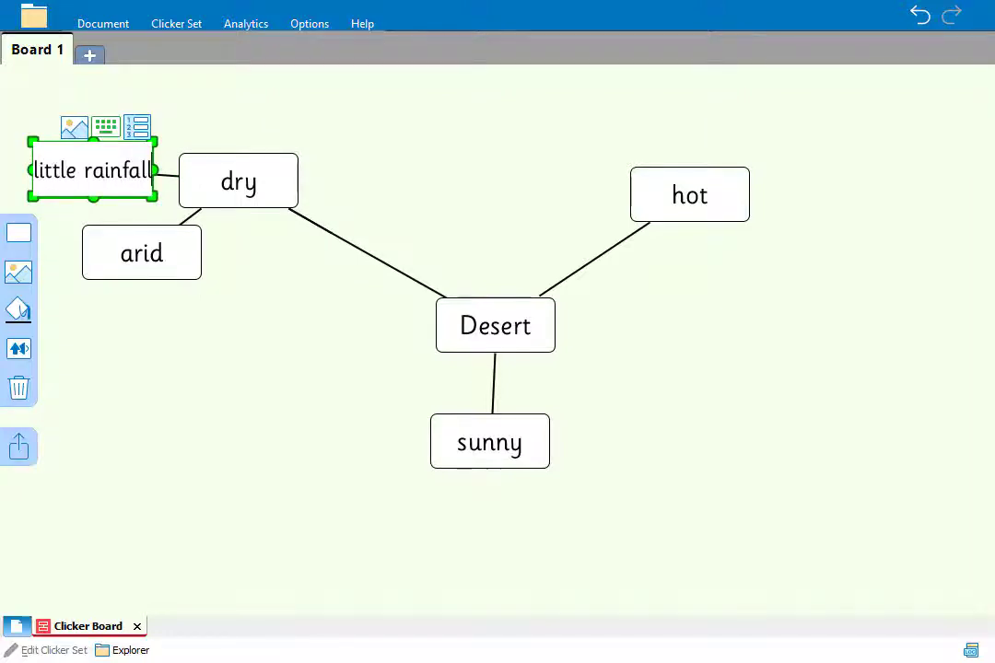
Branch two linked cells off hot, labelled "high temperatures" below it and "cooler nights" above it.
{"action": "left_click", "coordinate": [730, 217]}
{"action": "left_click_drag", "start_coordinate": [730, 217], "coordinate": [790, 267]}
{"action": "type", "text": "high "}
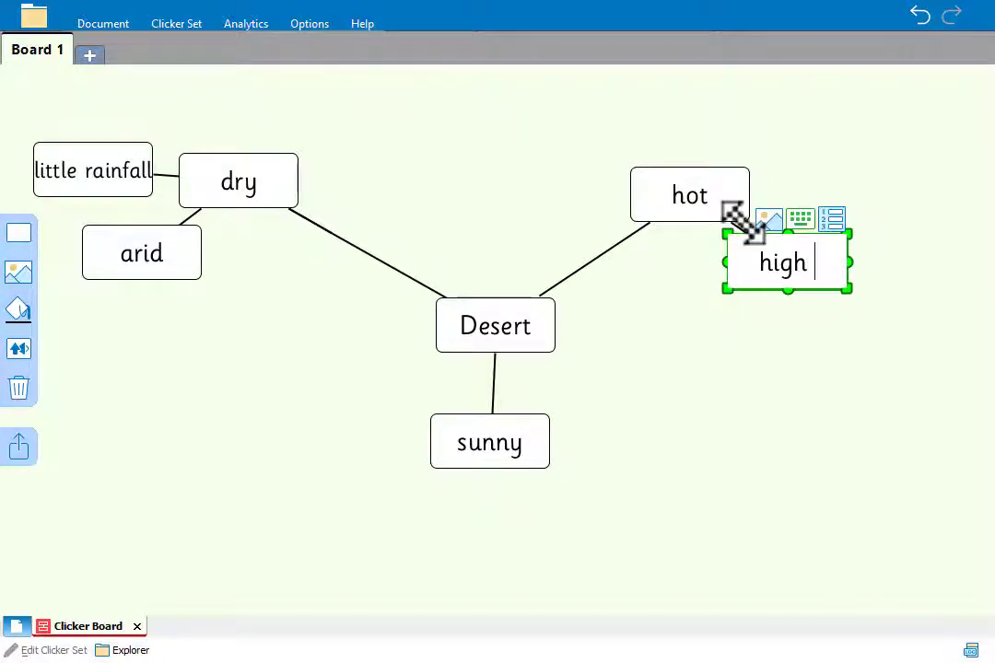
{"action": "type", "text": "temperatures"}
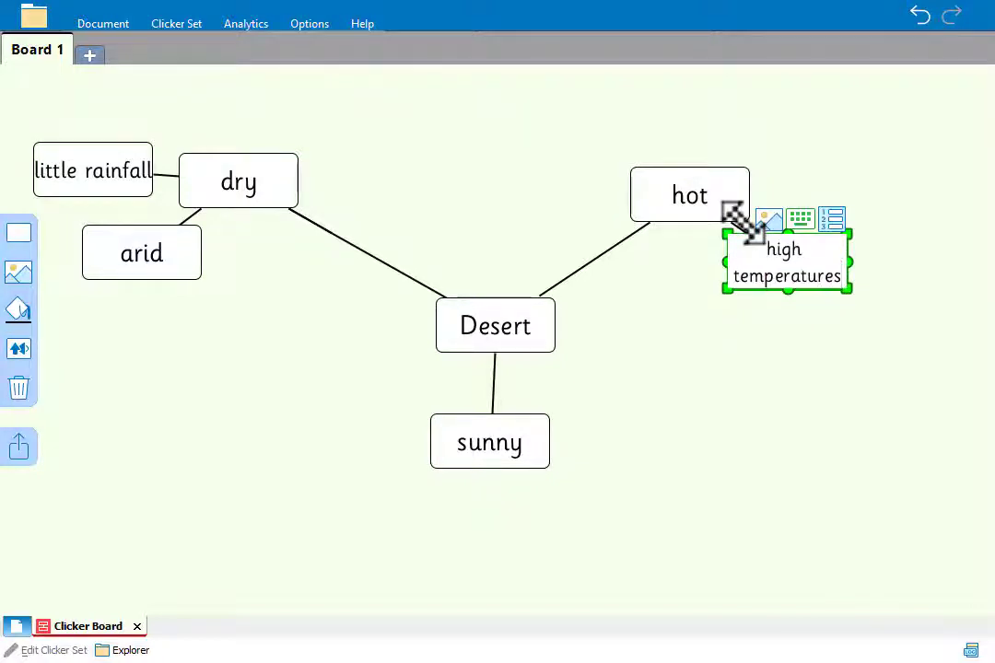
{"action": "left_click", "coordinate": [693, 192]}
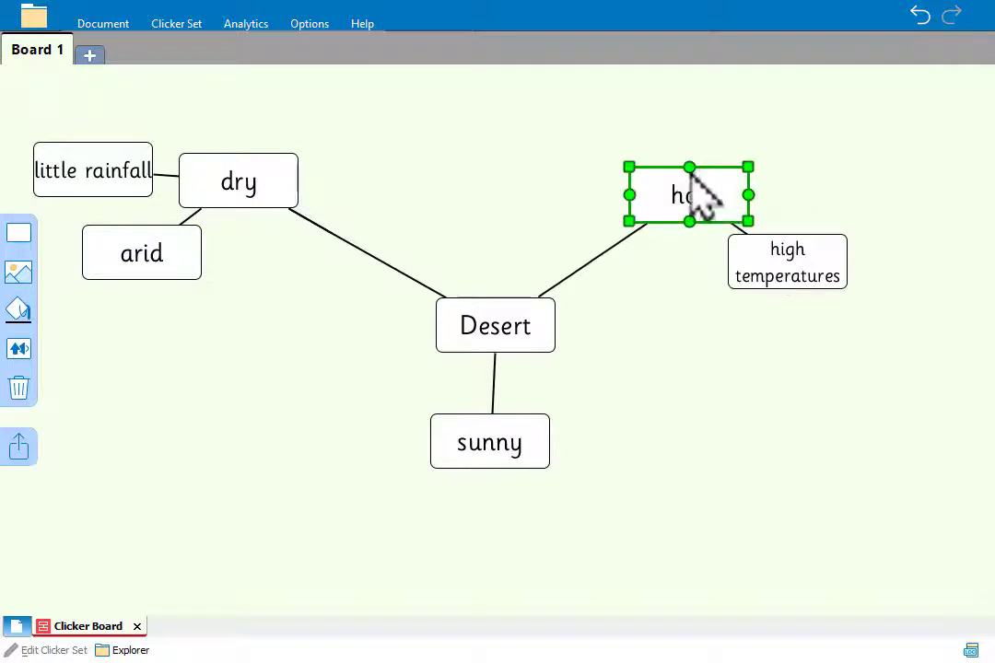
{"action": "left_click", "coordinate": [691, 122]}
{"action": "type", "text": "cooler nights"}
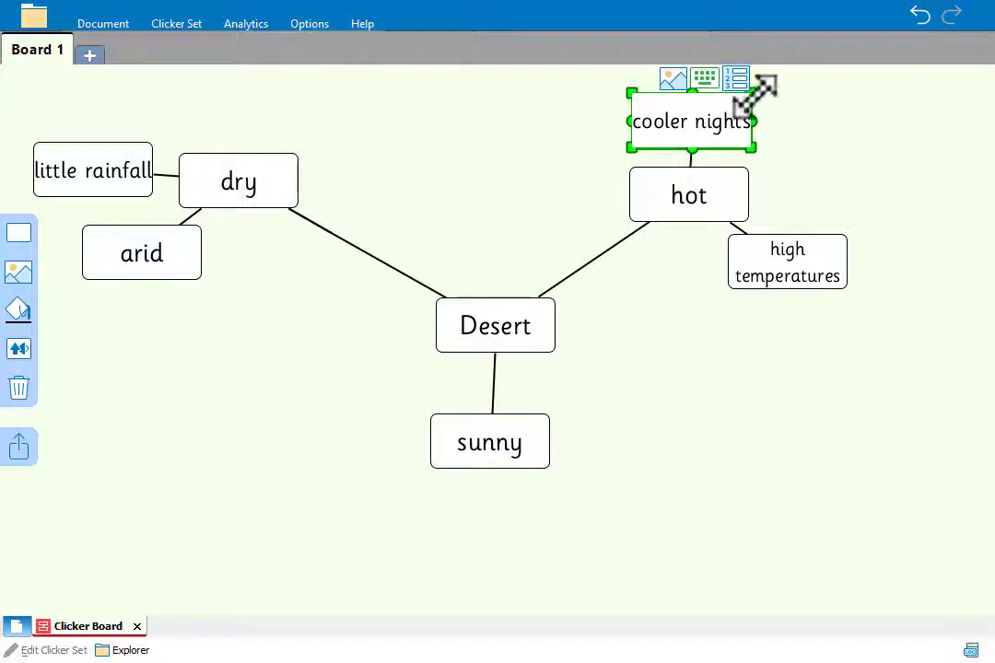
Enlarge the cooler nights and high temperatures cells to give their text more room.
{"action": "left_click_drag", "start_coordinate": [755, 86], "coordinate": [804, 88]}
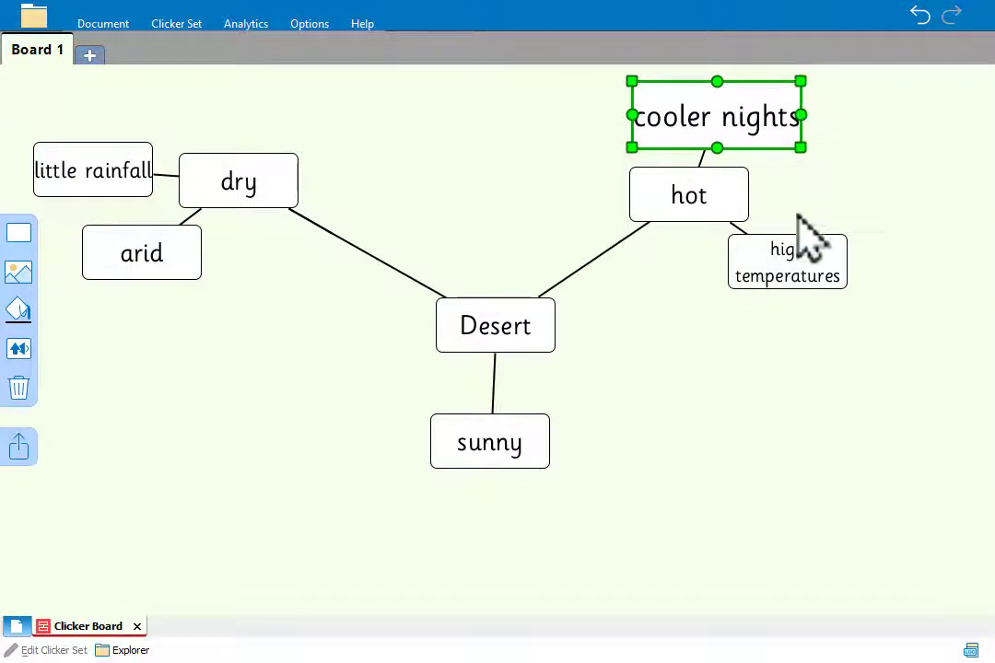
{"action": "left_click", "coordinate": [797, 276]}
{"action": "left_click_drag", "start_coordinate": [842, 286], "coordinate": [892, 310]}
{"action": "left_click", "coordinate": [581, 367]}
Change the Desert cell's shape to the cloud object.
{"action": "left_click", "coordinate": [547, 321]}
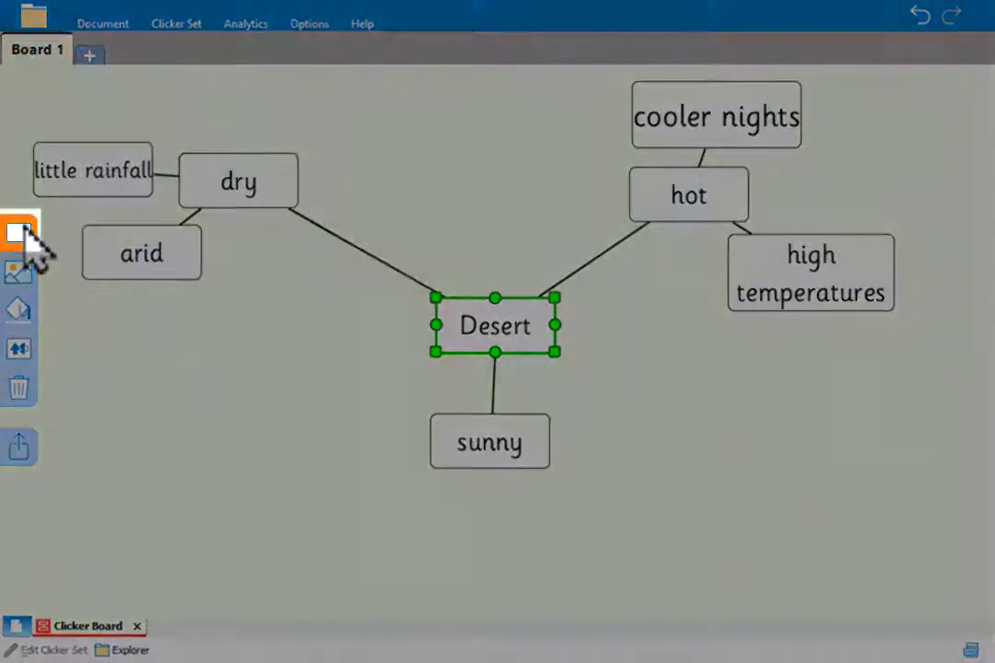
{"action": "left_click", "coordinate": [24, 232]}
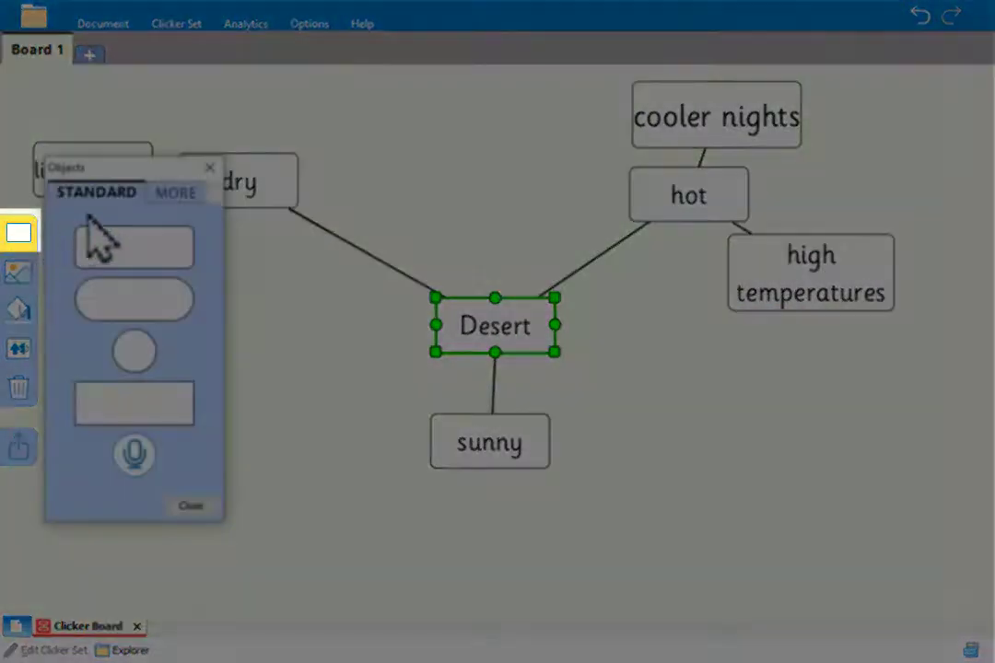
{"action": "left_click", "coordinate": [177, 194]}
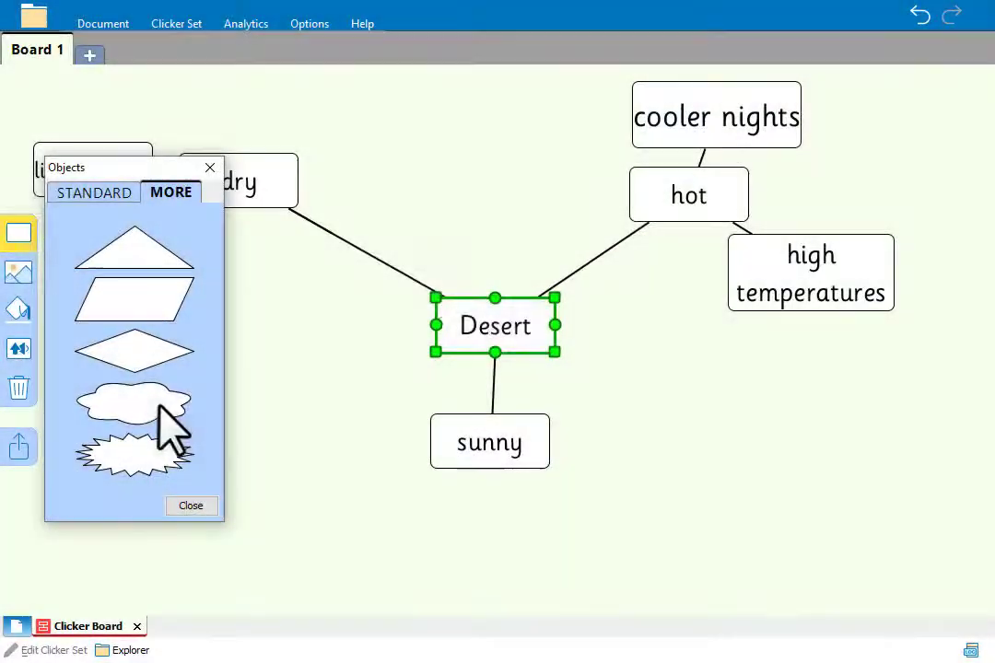
{"action": "left_click", "coordinate": [170, 423]}
{"action": "left_click", "coordinate": [209, 168]}
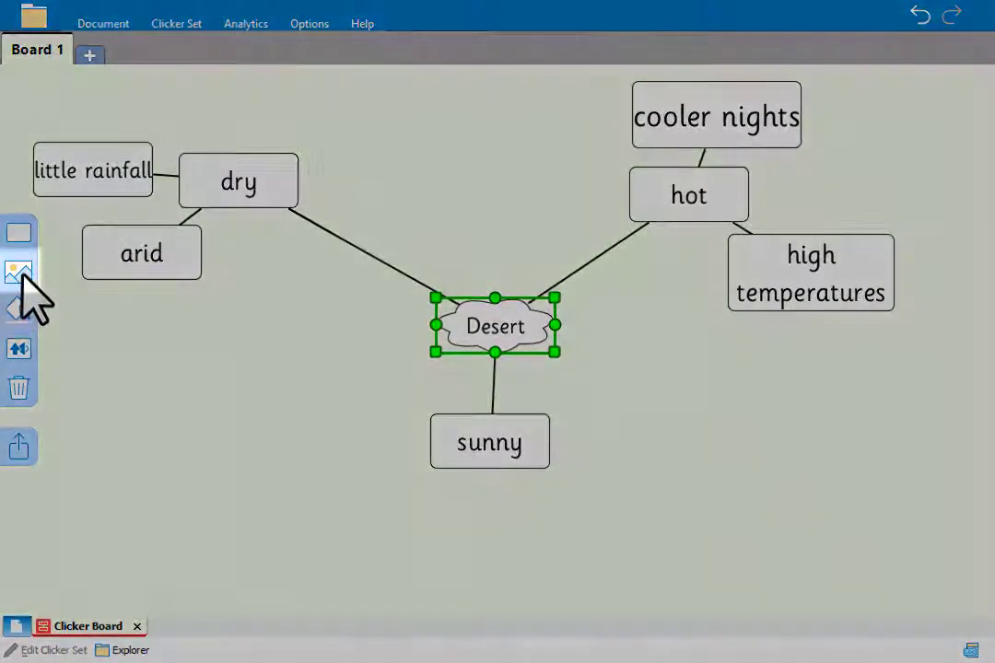
Insert the Australian Desert picture from the picture library into the Desert cell.
{"action": "left_click", "coordinate": [20, 272]}
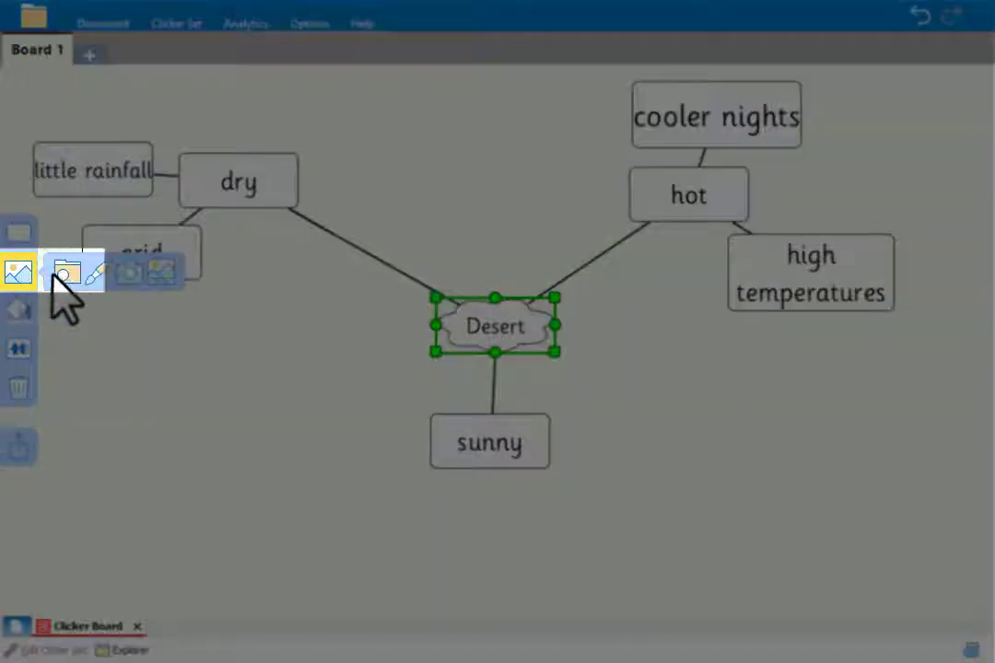
{"action": "left_click", "coordinate": [66, 272]}
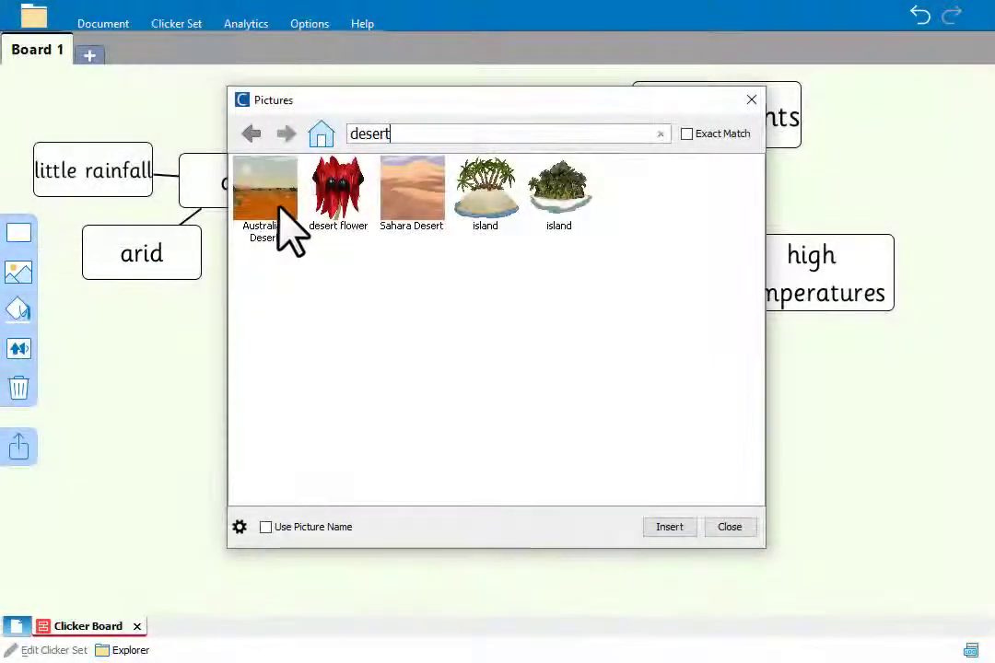
{"action": "double_click", "coordinate": [281, 210]}
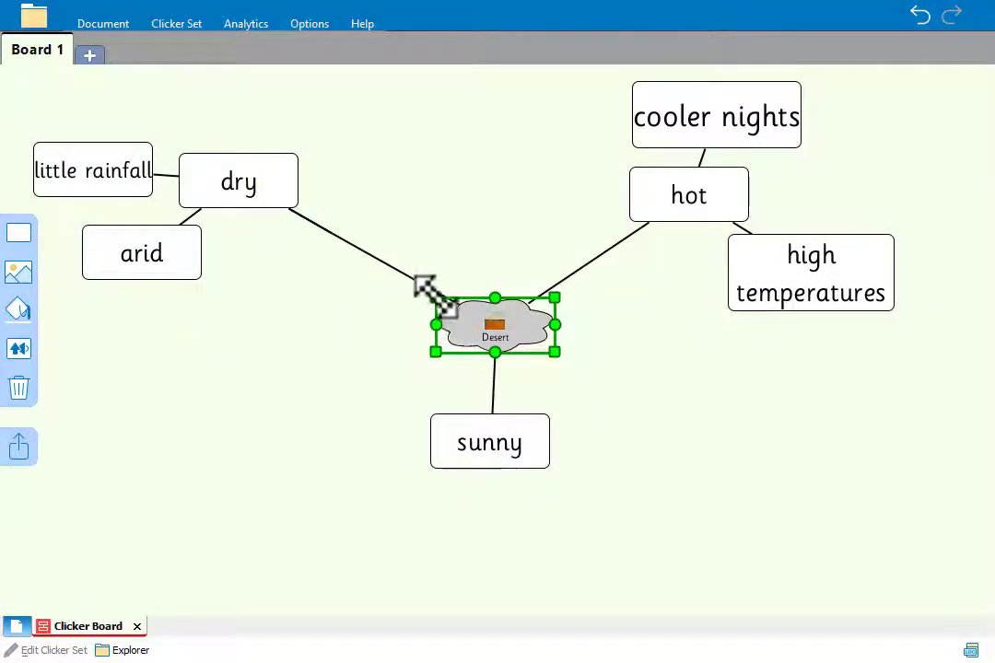
Enlarge the Desert cloud up and to the left and fill it with pale yellow.
{"action": "left_click_drag", "start_coordinate": [435, 296], "coordinate": [347, 237]}
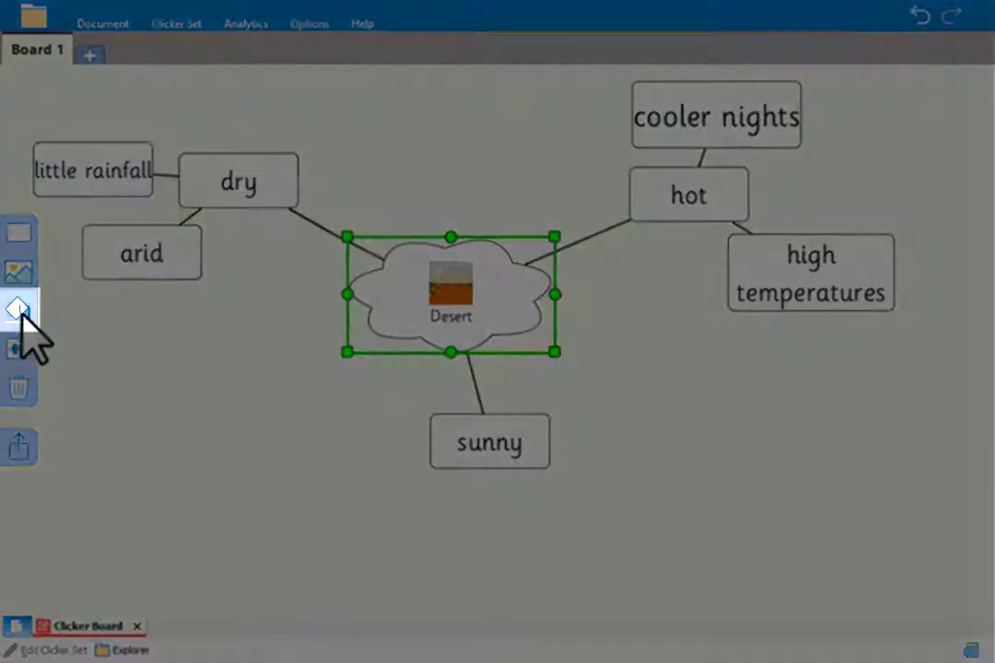
{"action": "left_click", "coordinate": [19, 310]}
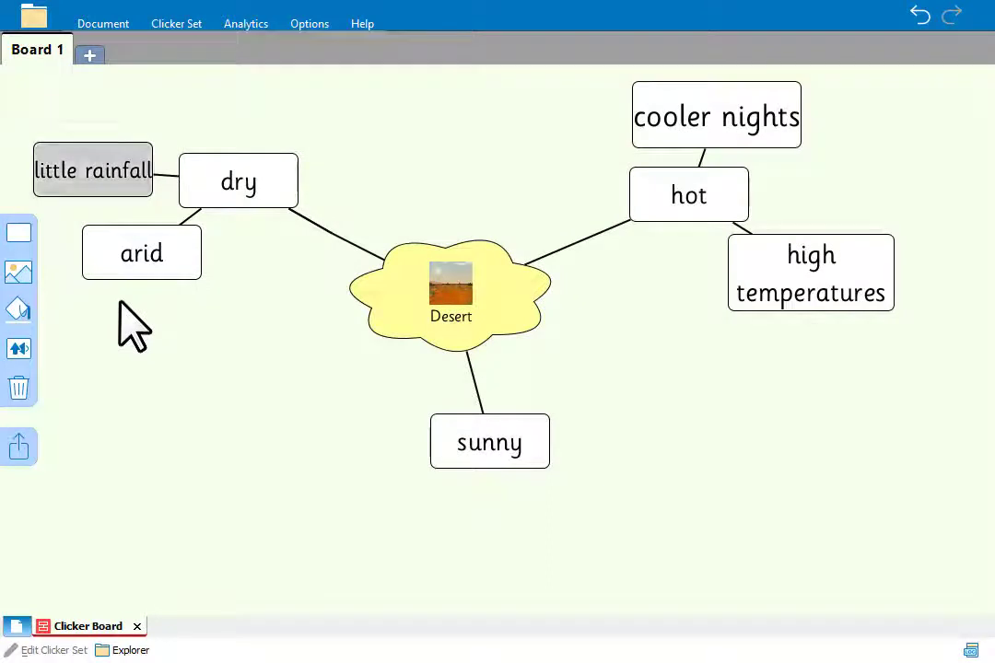
Select the dry, hot and sunny cells together, shift them slightly left and enlarge them, mainly in width.
{"action": "left_click", "coordinate": [270, 189]}
{"action": "left_click", "coordinate": [710, 213], "text": "ctrl"}
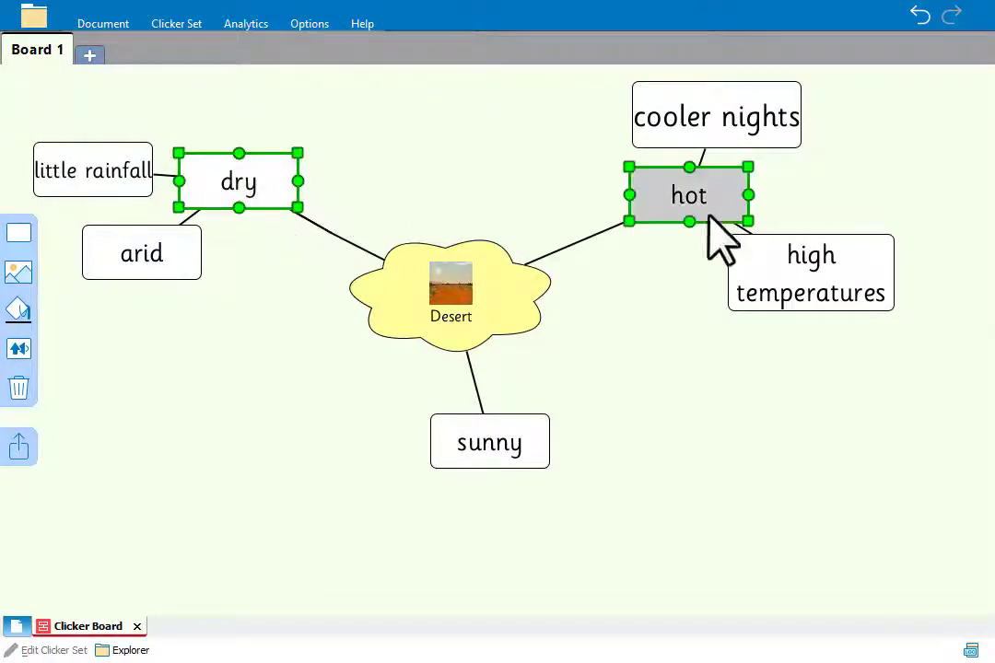
{"action": "left_click", "coordinate": [478, 447], "text": "ctrl"}
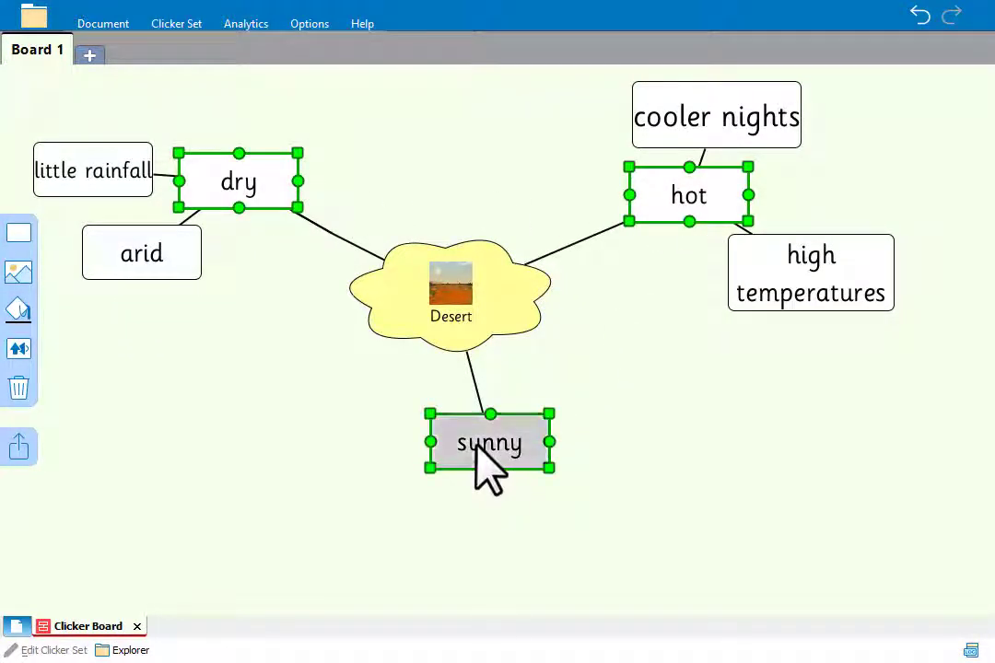
{"action": "mouse_move", "coordinate": [477, 451]}
{"action": "left_mouse_down"}
{"action": "mouse_move", "coordinate": [431, 448]}
{"action": "mouse_move", "coordinate": [461, 446]}
{"action": "left_mouse_up"}
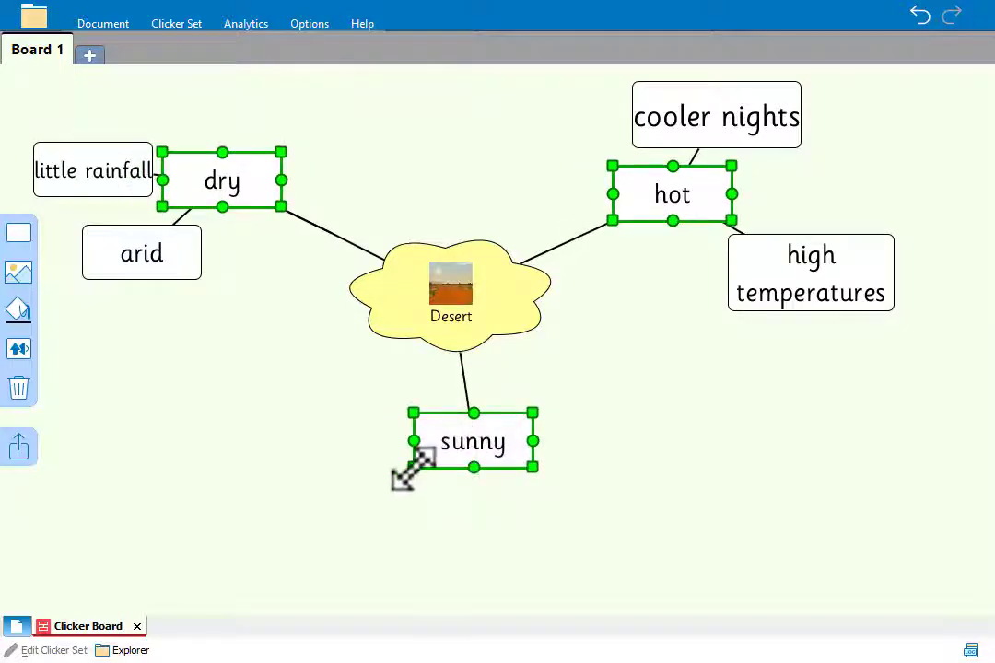
{"action": "left_click_drag", "start_coordinate": [411, 469], "coordinate": [408, 480]}
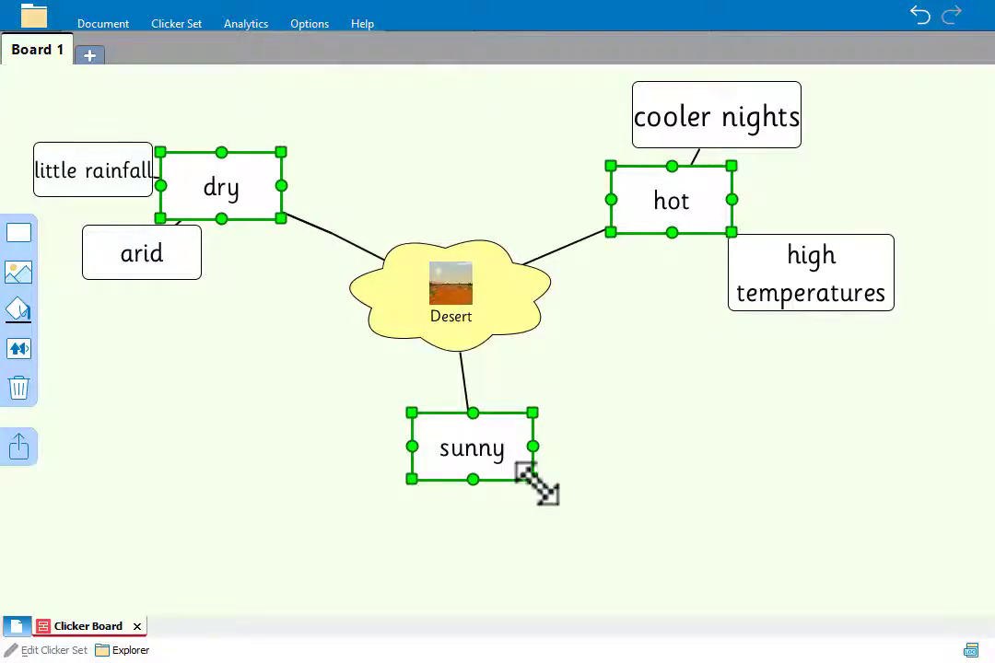
{"action": "left_click_drag", "start_coordinate": [532, 478], "coordinate": [587, 477]}
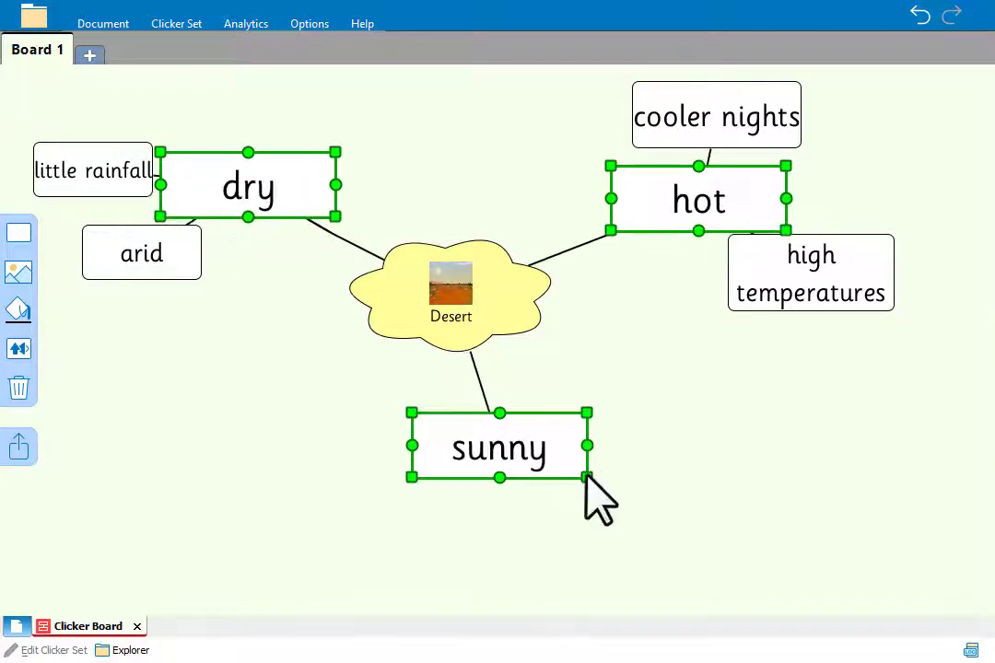
Change the shape of the dry, hot and sunny cells to the standard pill-shaped object with fully rounded ends.
{"action": "left_click", "coordinate": [18, 233]}
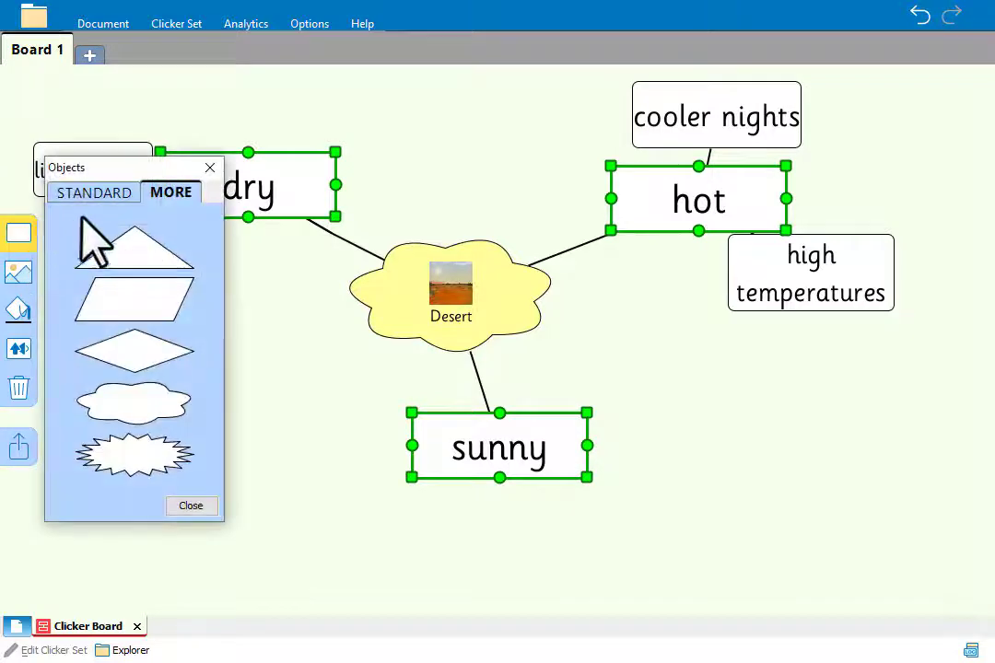
{"action": "left_click", "coordinate": [118, 192]}
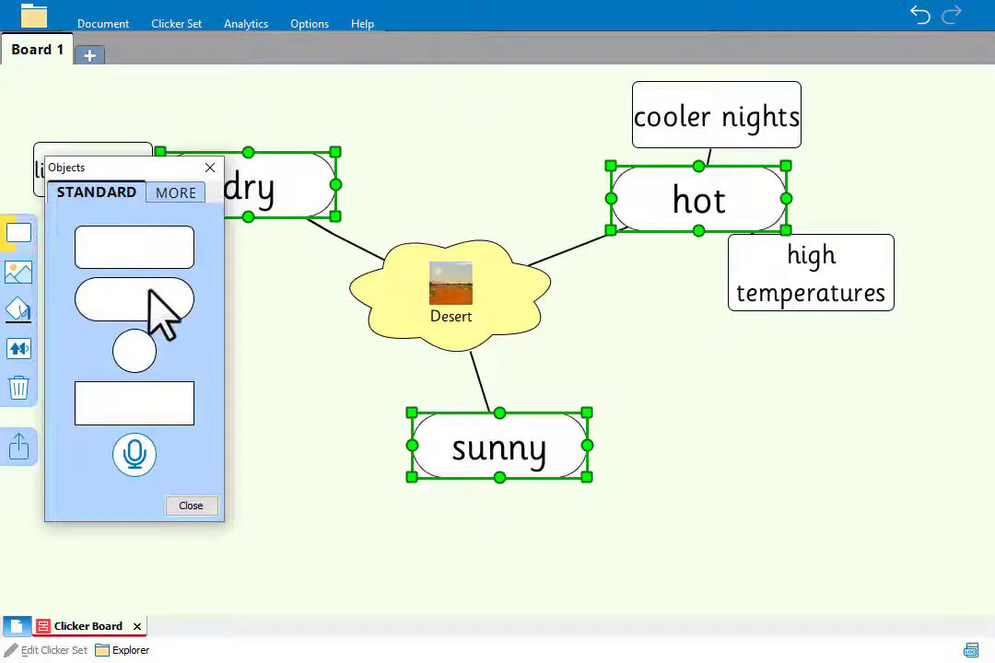
{"action": "left_click", "coordinate": [267, 416]}
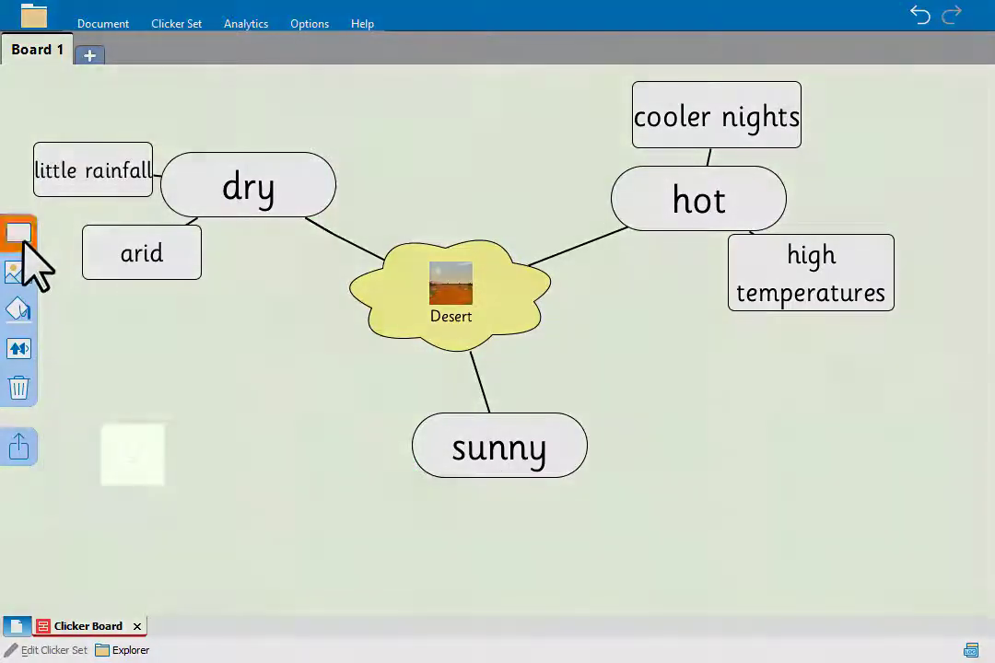
Place a microphone object in the empty area at the board's lower right, then open and close its Sound Recorder.
{"action": "left_click", "coordinate": [19, 233]}
{"action": "left_click_drag", "start_coordinate": [135, 454], "coordinate": [837, 573]}
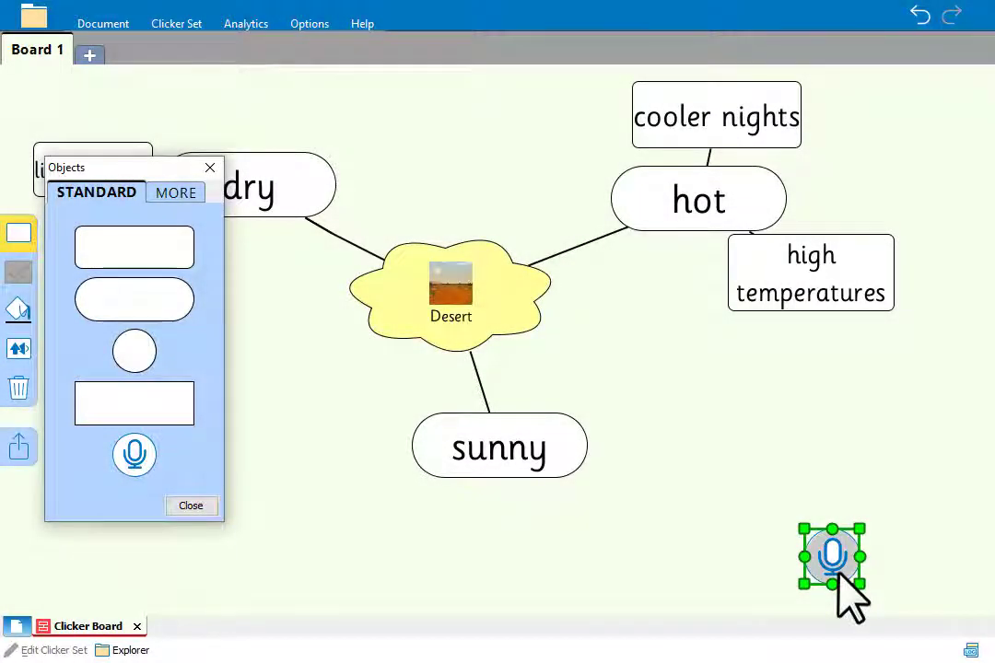
{"action": "left_click", "coordinate": [837, 573]}
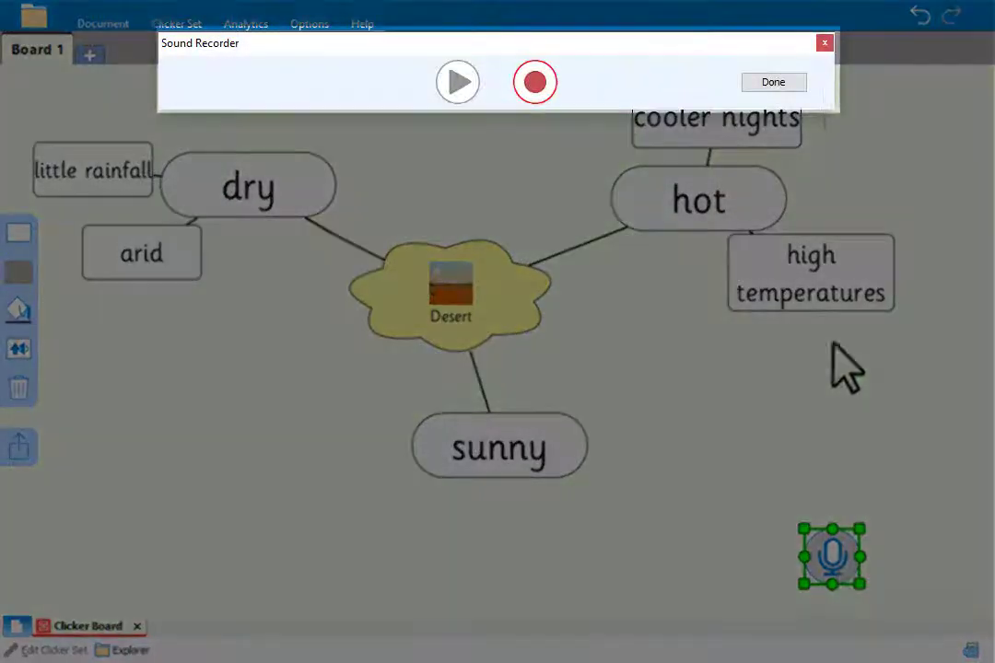
{"action": "left_click", "coordinate": [824, 42]}
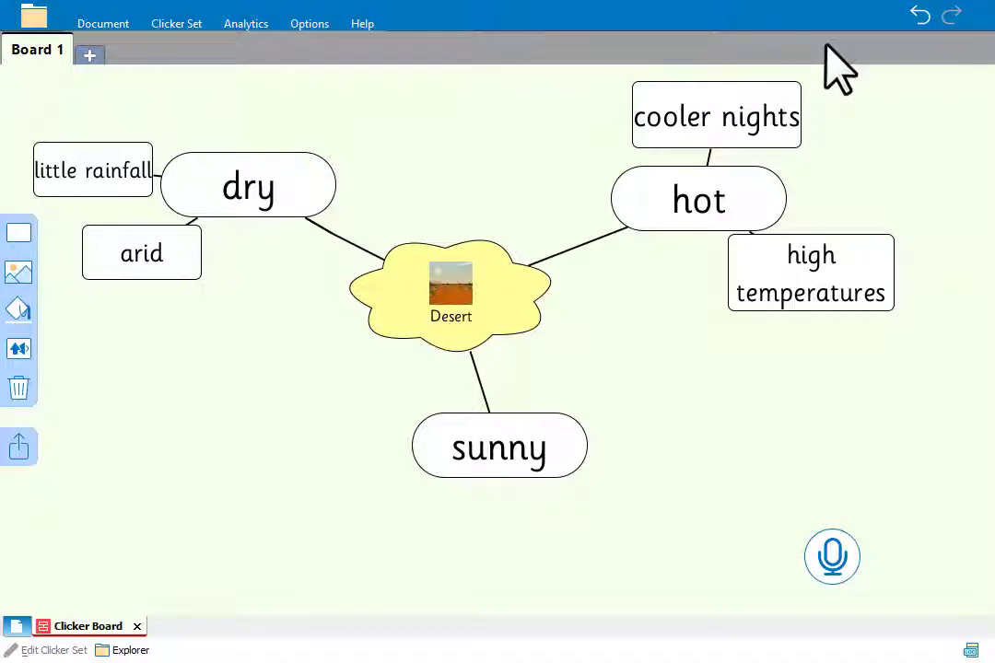
Rename the current board as Desert and add a second board named Polar.
{"action": "double_click", "coordinate": [39, 51]}
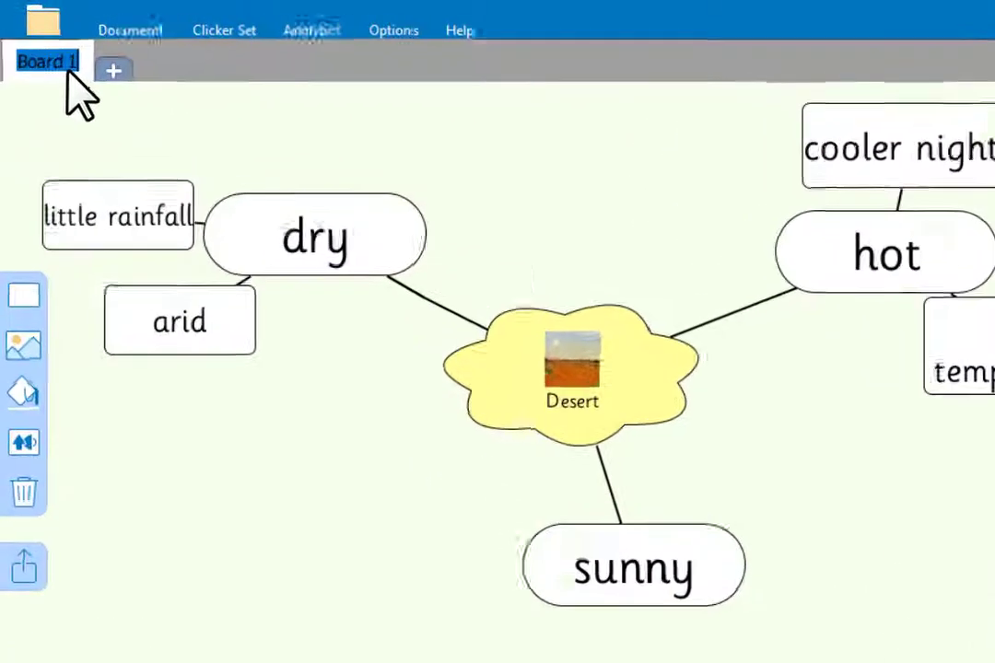
{"action": "type", "text": "Desert"}
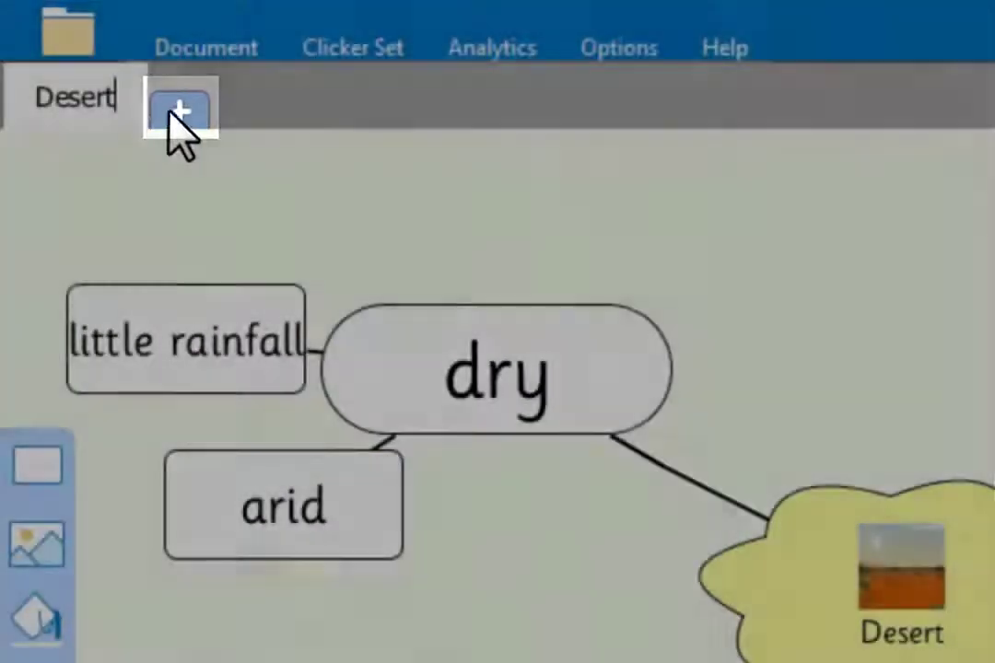
{"action": "left_click", "coordinate": [177, 118]}
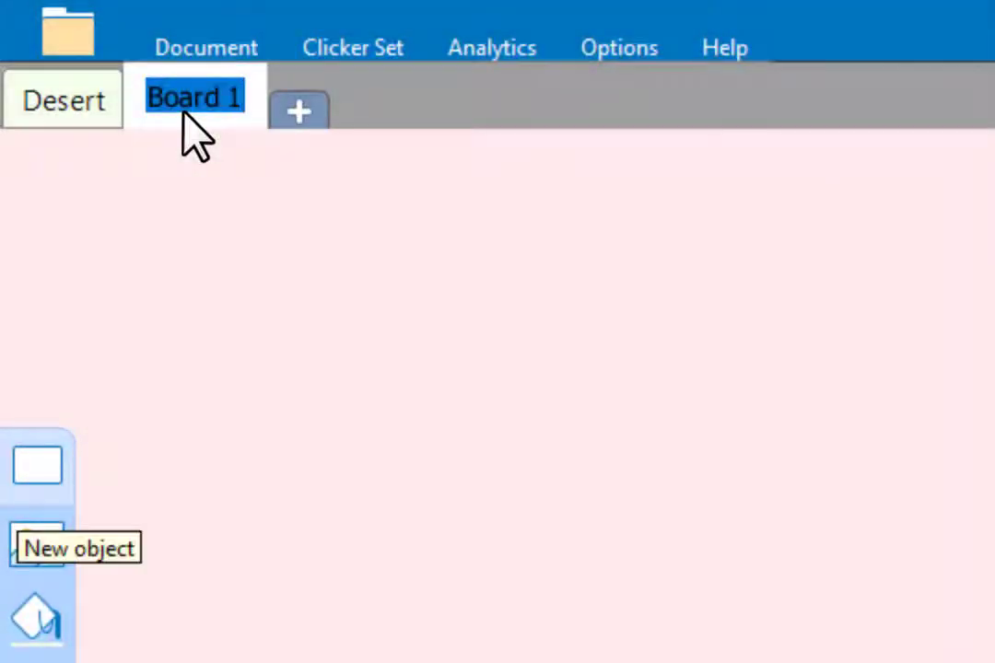
{"action": "type", "text": "Polar"}
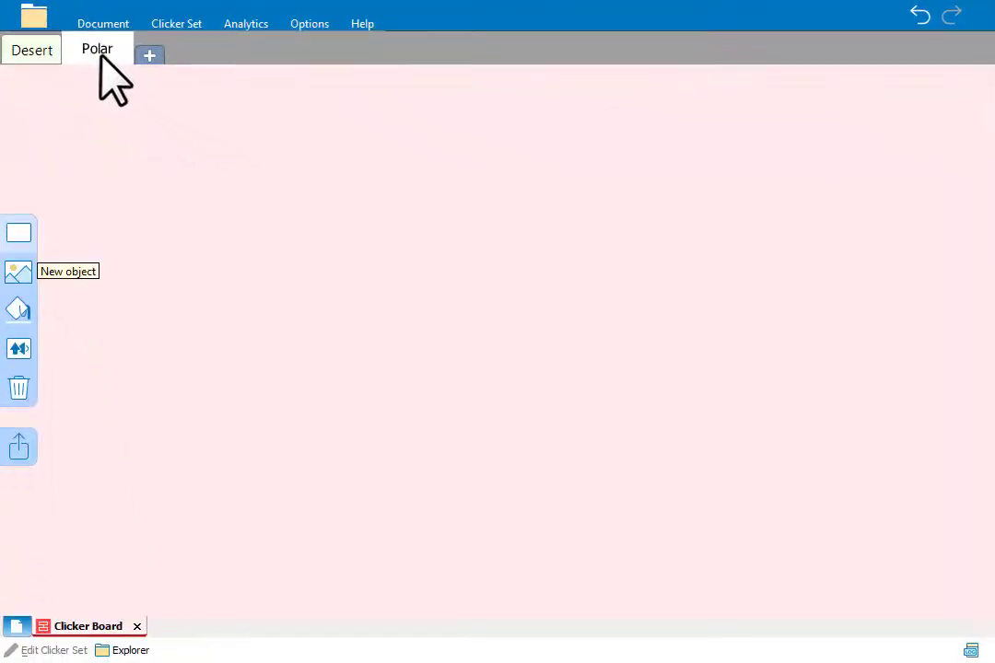
Create a cell labelled Polar near the centre of the new Polar board.
{"action": "left_click", "coordinate": [410, 317]}
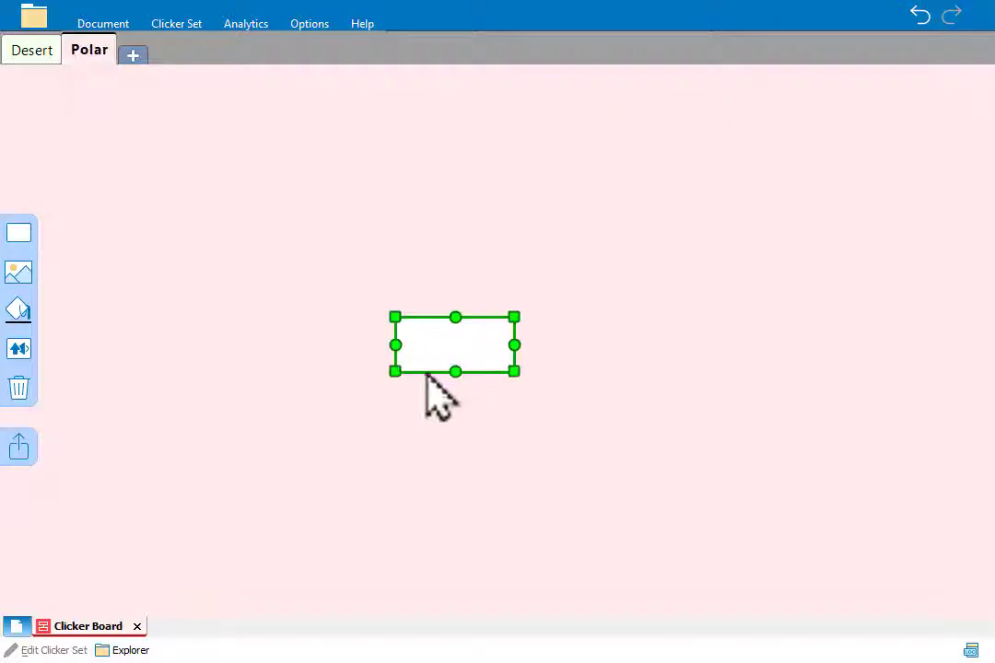
{"action": "type", "text": "Polar"}
{"action": "left_click", "coordinate": [238, 407]}
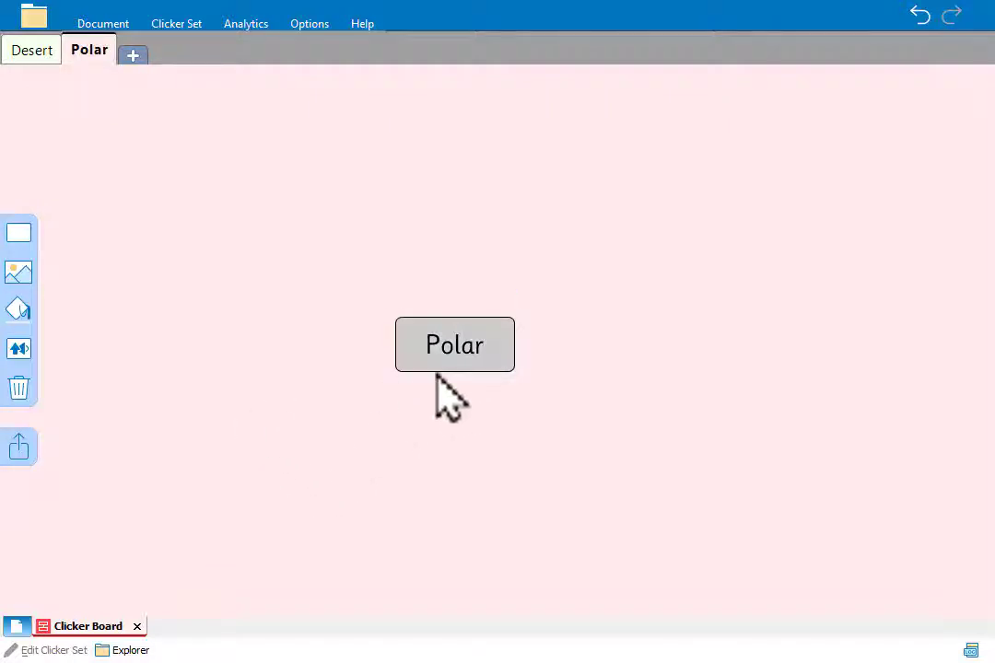
Surround the Polar cell with eight linked blank cells, one from each of its corners and sides.
{"action": "left_click", "coordinate": [443, 365]}
{"action": "left_click_drag", "start_coordinate": [455, 316], "coordinate": [454, 190]}
{"action": "left_click_drag", "start_coordinate": [513, 315], "coordinate": [626, 255]}
{"action": "left_click_drag", "start_coordinate": [515, 345], "coordinate": [642, 340]}
{"action": "left_click_drag", "start_coordinate": [516, 371], "coordinate": [588, 448]}
{"action": "left_click_drag", "start_coordinate": [455, 371], "coordinate": [451, 476]}
{"action": "left_click_drag", "start_coordinate": [395, 370], "coordinate": [296, 418]}
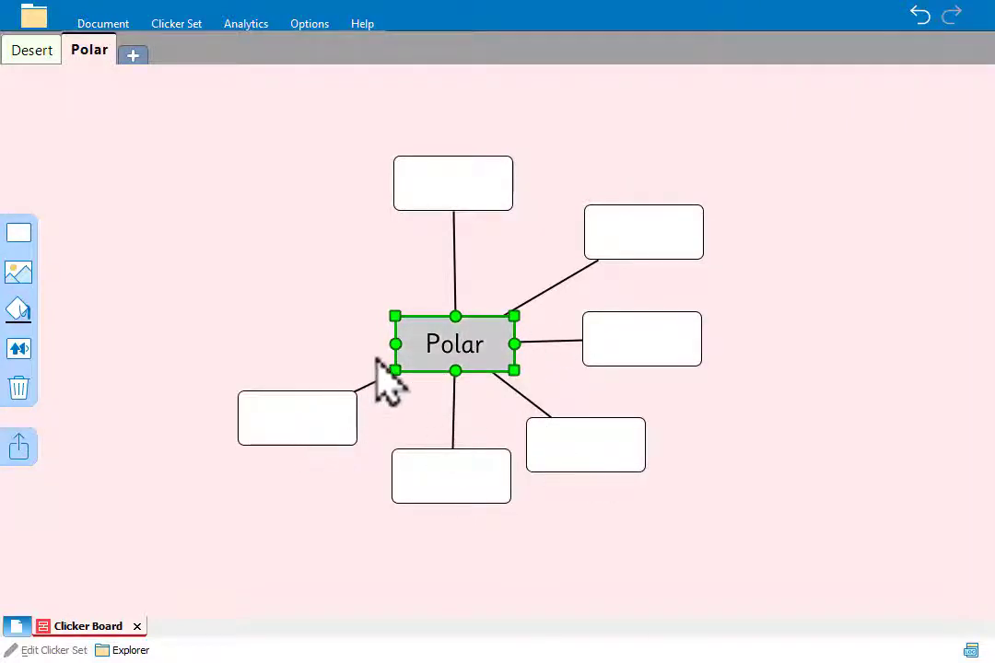
{"action": "left_click_drag", "start_coordinate": [396, 344], "coordinate": [247, 339]}
{"action": "left_click_drag", "start_coordinate": [395, 316], "coordinate": [270, 211]}
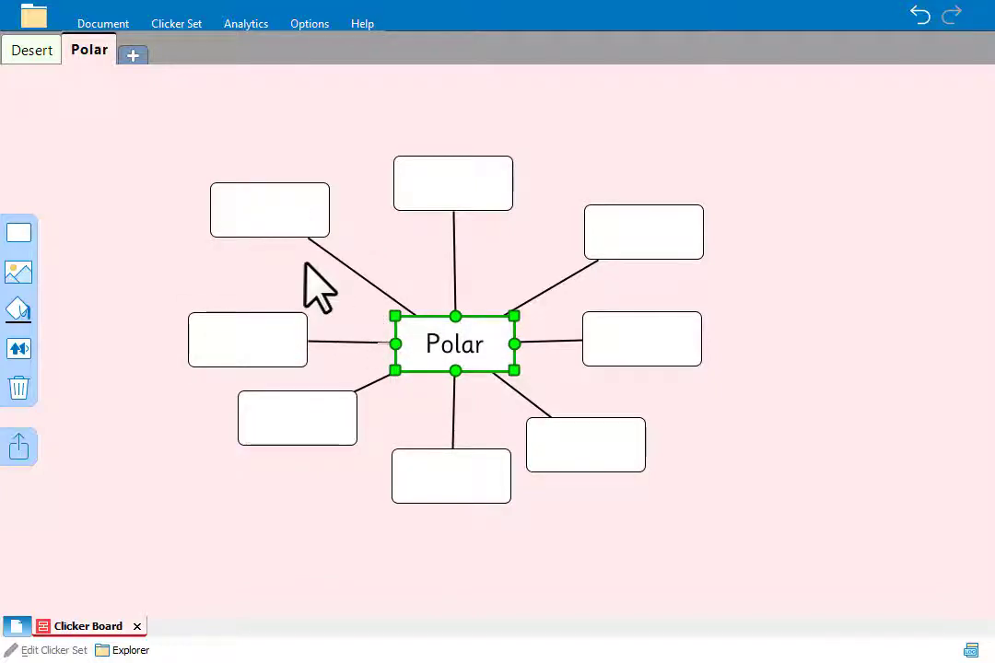
Label the linked cell above Polar cold, the upper-right one icy, and the one directly right of Polar dry.
{"action": "left_click", "coordinate": [498, 195]}
{"action": "type", "text": "cold"}
{"action": "left_click", "coordinate": [682, 244]}
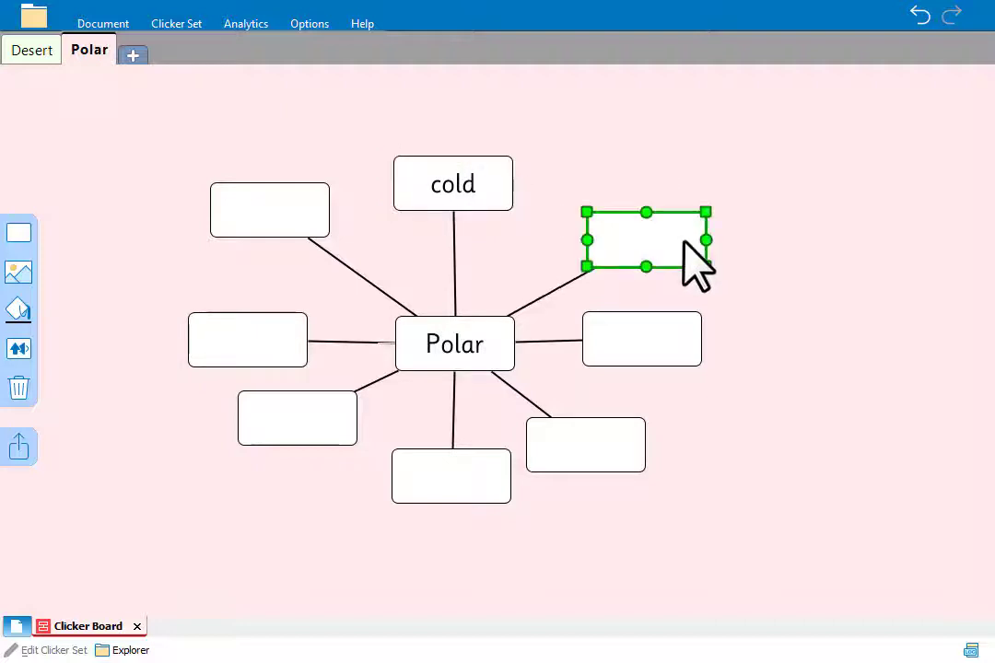
{"action": "type", "text": "icy"}
{"action": "left_click", "coordinate": [690, 340]}
{"action": "type", "text": "dry"}
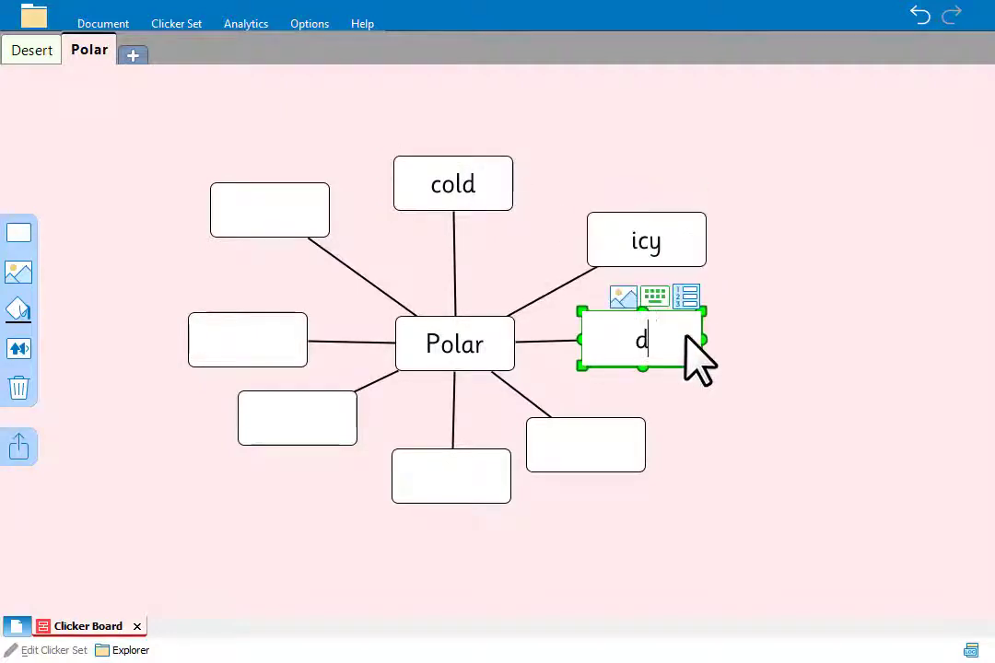
{"action": "left_click", "coordinate": [742, 364]}
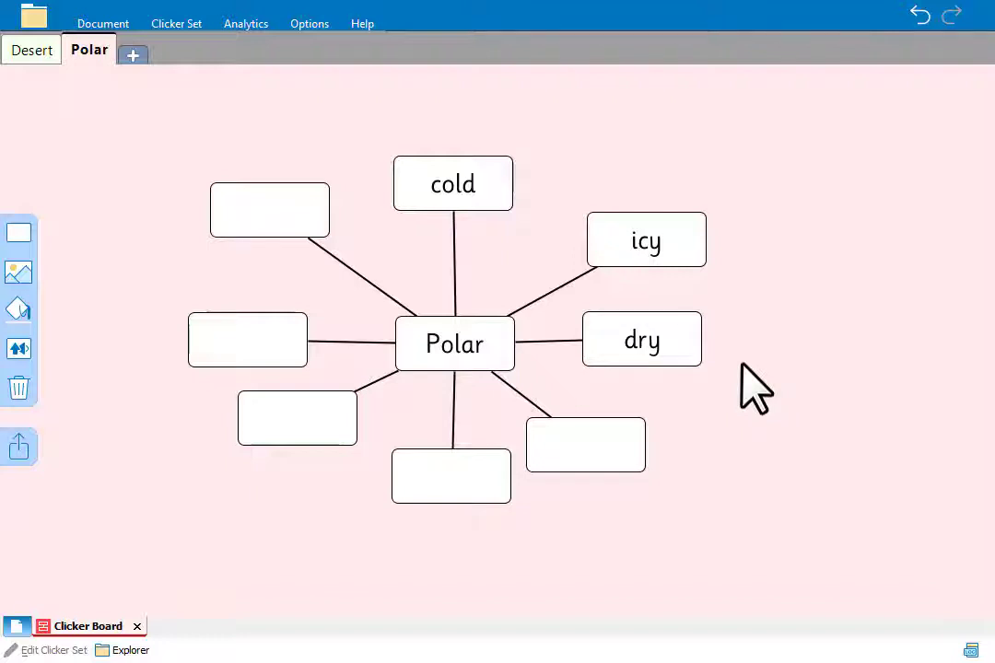
Switch to the Desert board, look at the blank document, and return to the Clicker Board.
{"action": "left_click", "coordinate": [48, 55]}
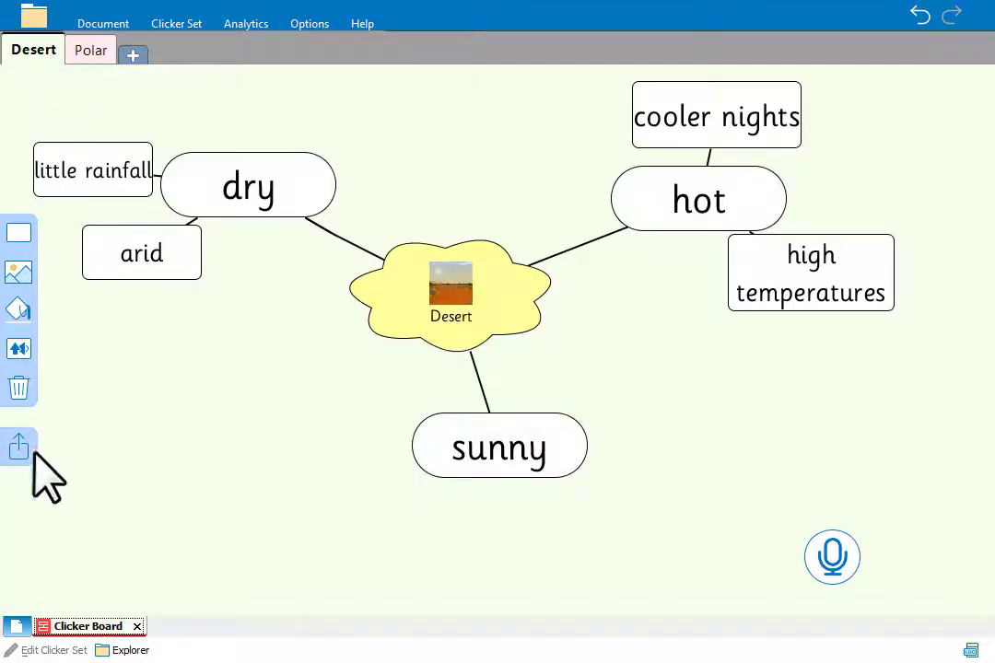
{"action": "left_click", "coordinate": [19, 628]}
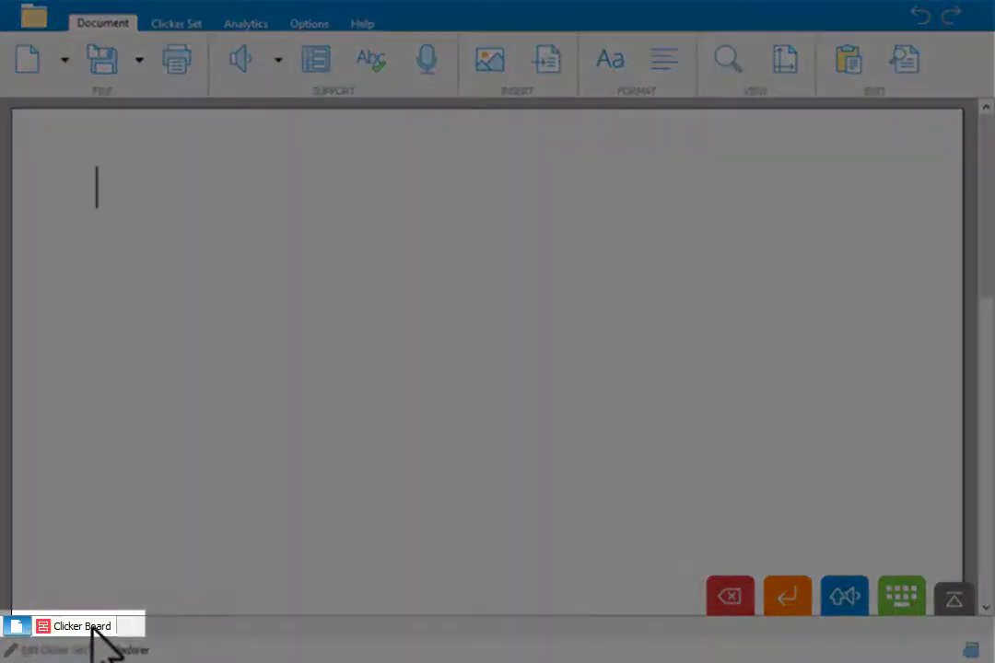
{"action": "left_click", "coordinate": [99, 630]}
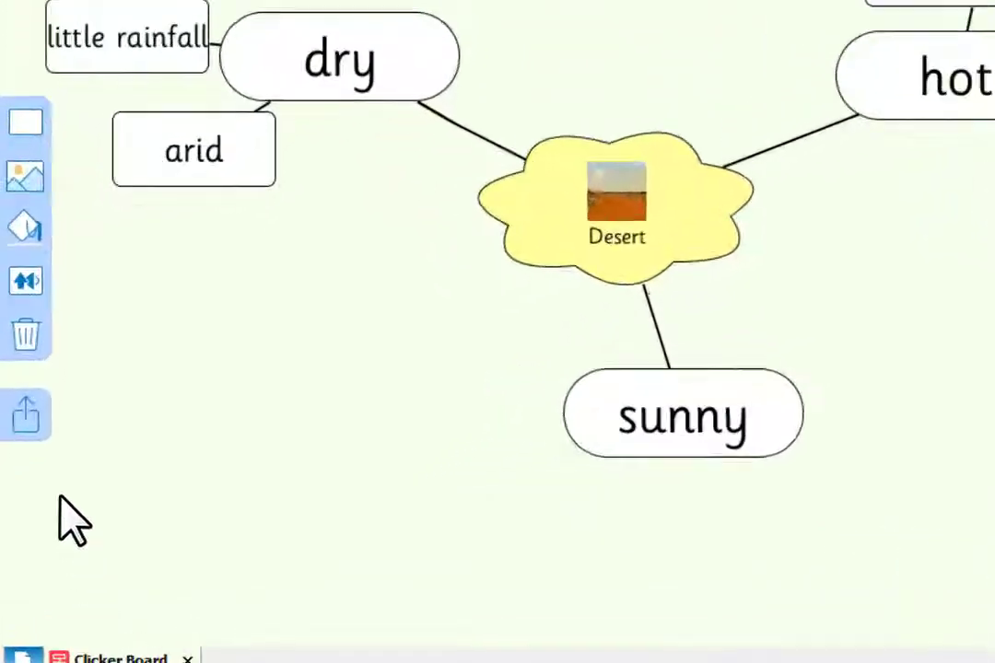
Create a word bank from the Desert and Polar boards and look through its pages.
{"action": "left_click", "coordinate": [31, 389]}
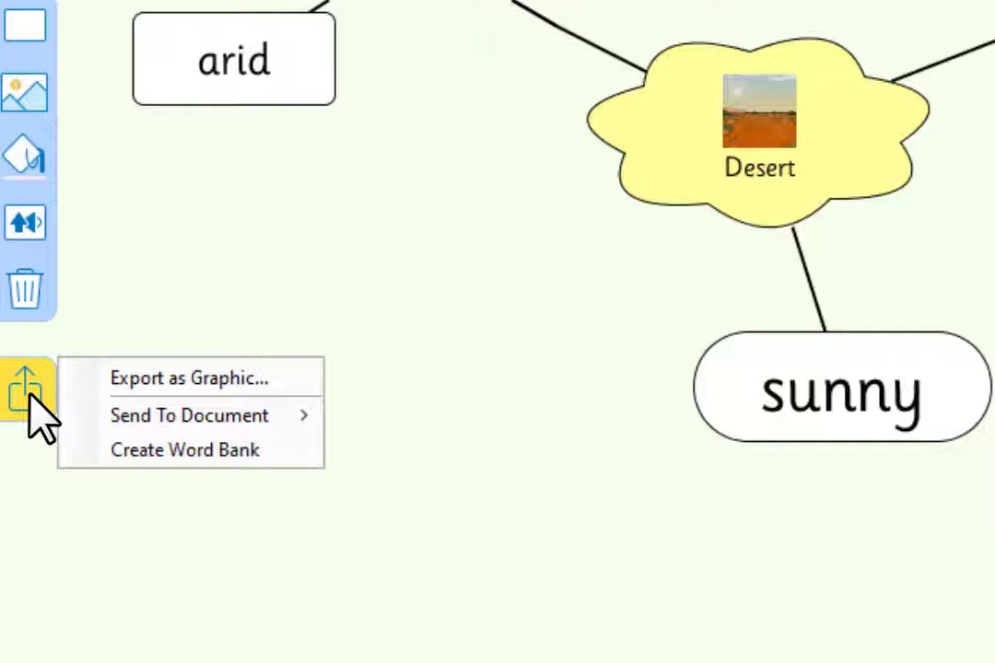
{"action": "mouse_move", "coordinate": [274, 414]}
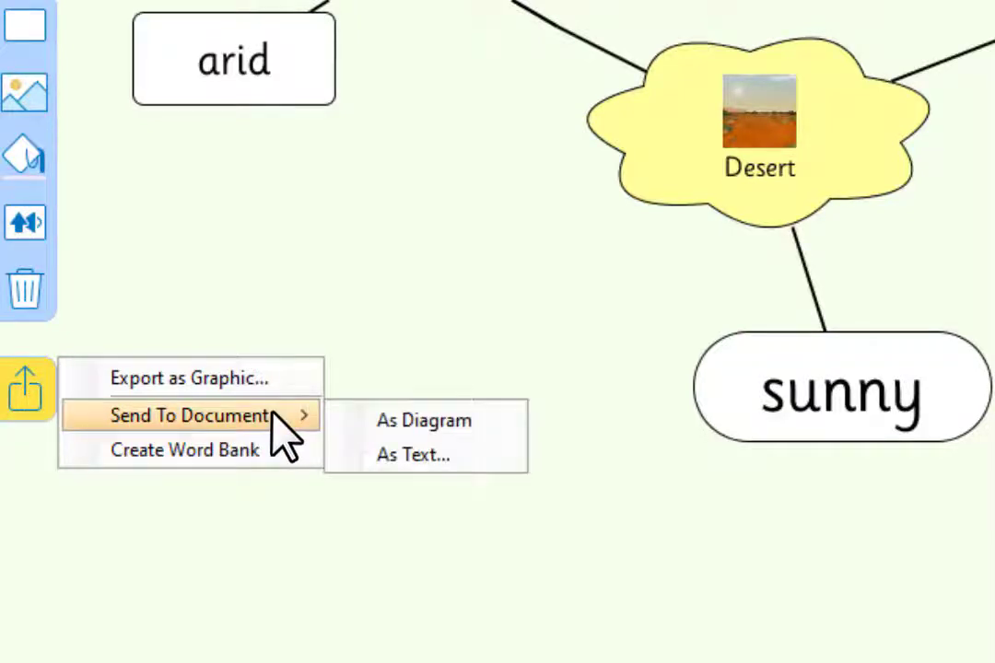
{"action": "left_click", "coordinate": [276, 448]}
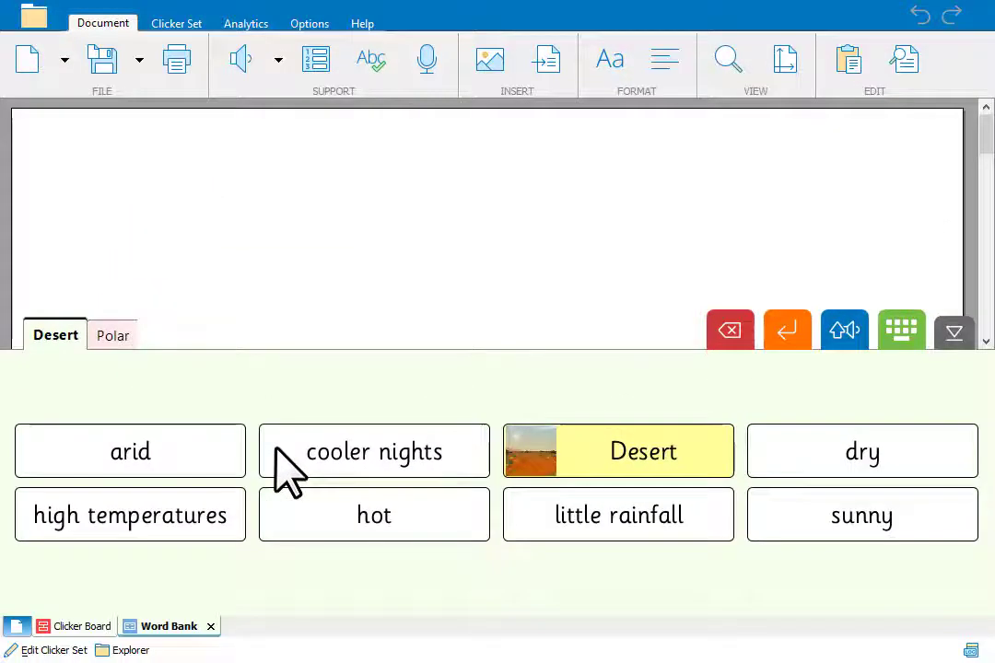
{"action": "left_click", "coordinate": [113, 335]}
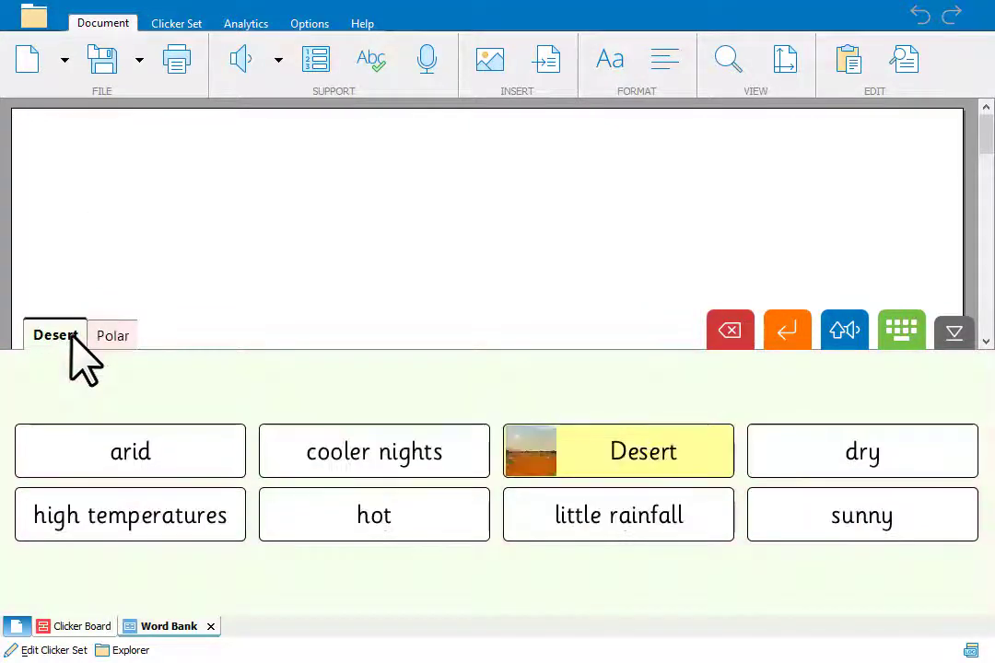
{"action": "left_click", "coordinate": [72, 337]}
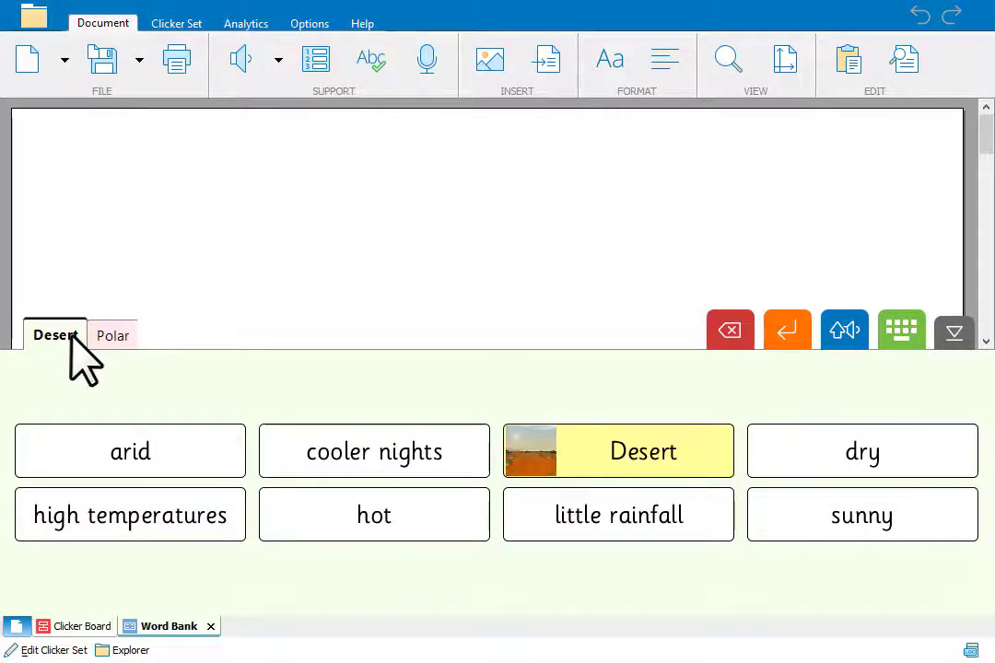
Return to the Clicker Board, then filter the LearningGrids resources to show only Clicker Boards.
{"action": "left_click", "coordinate": [96, 628]}
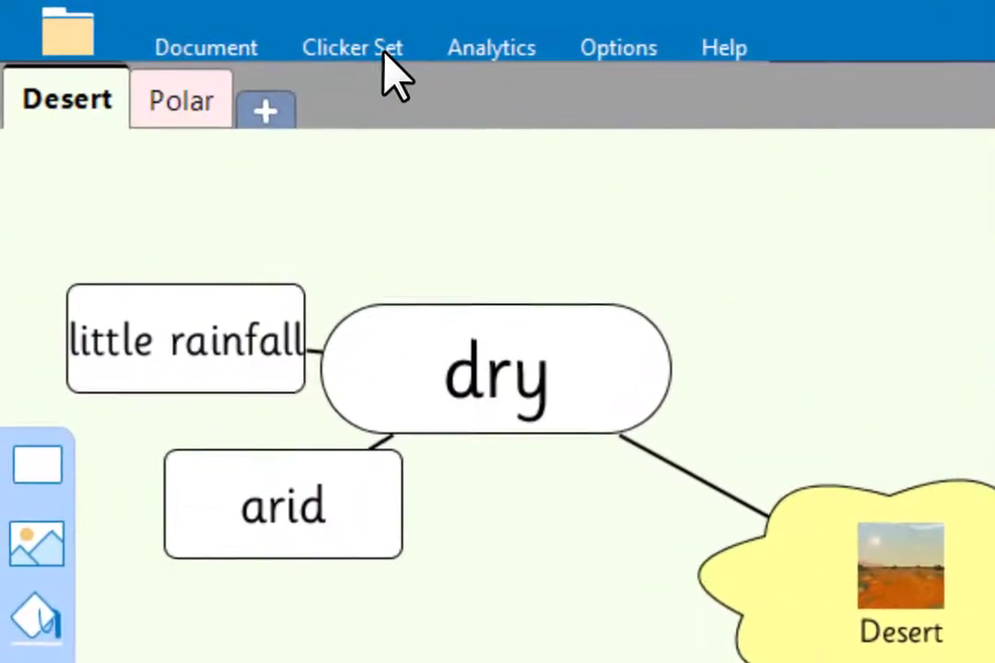
{"action": "left_click", "coordinate": [384, 52]}
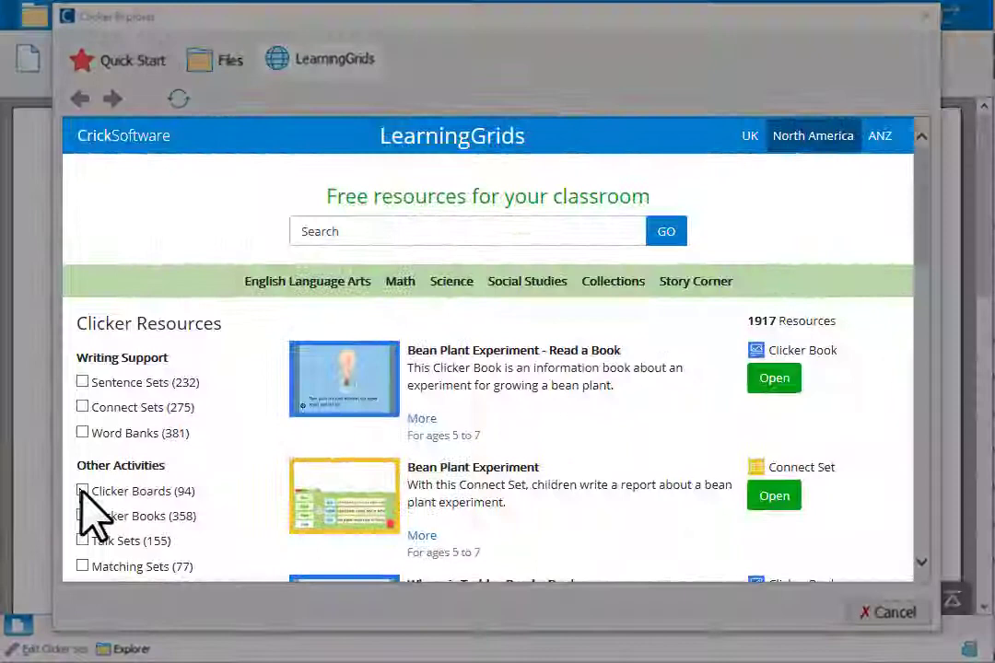
{"action": "left_click", "coordinate": [526, 516]}
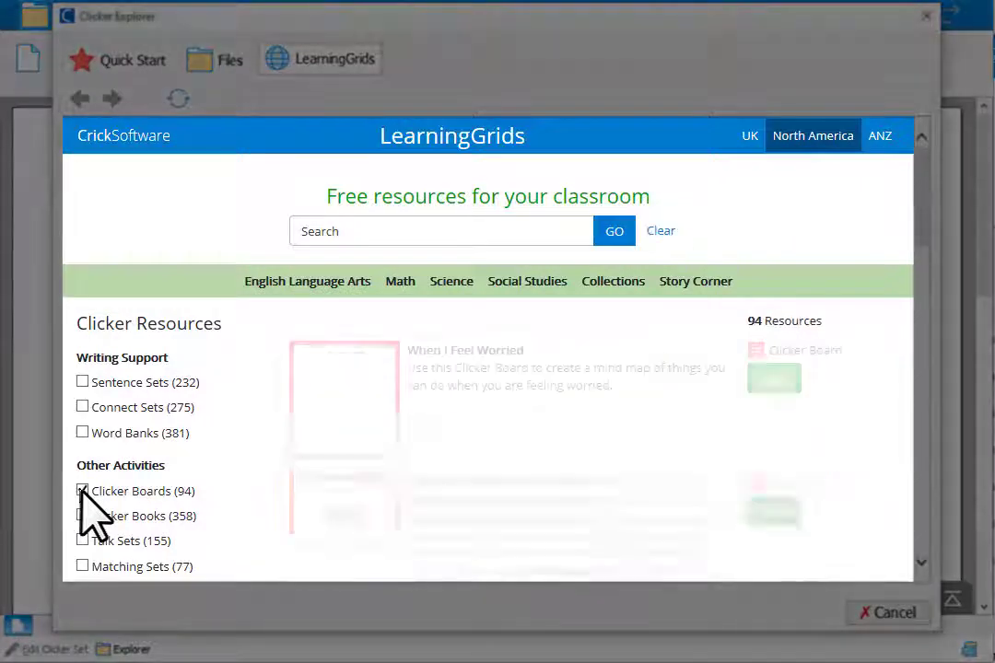